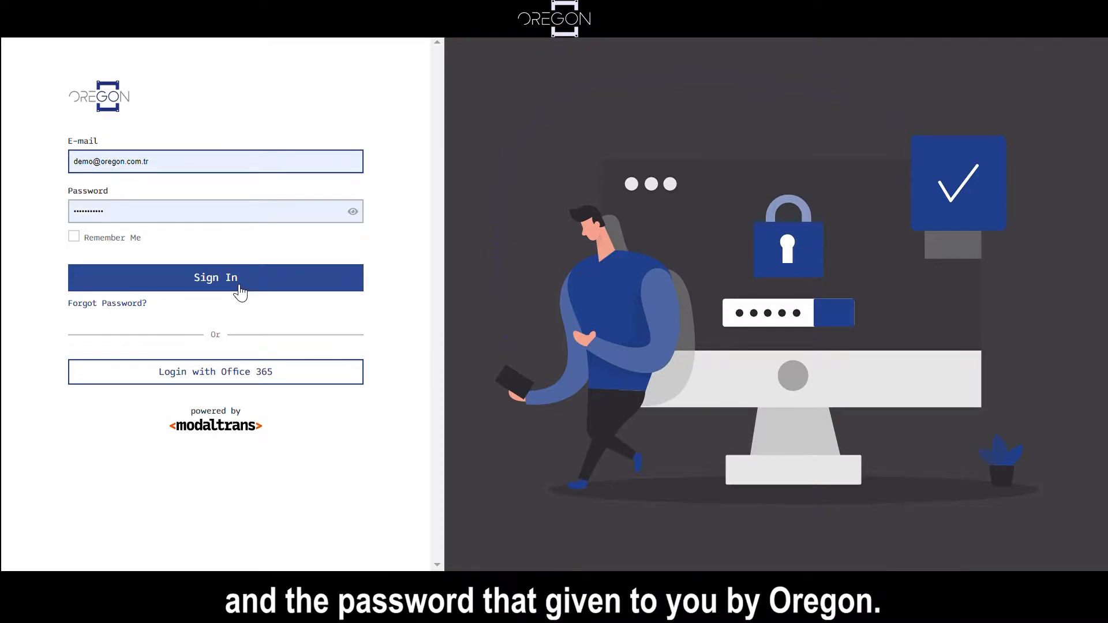
Step: Sign in with the prefilled credentials and open a new NCTS declaration form
click(240, 280)
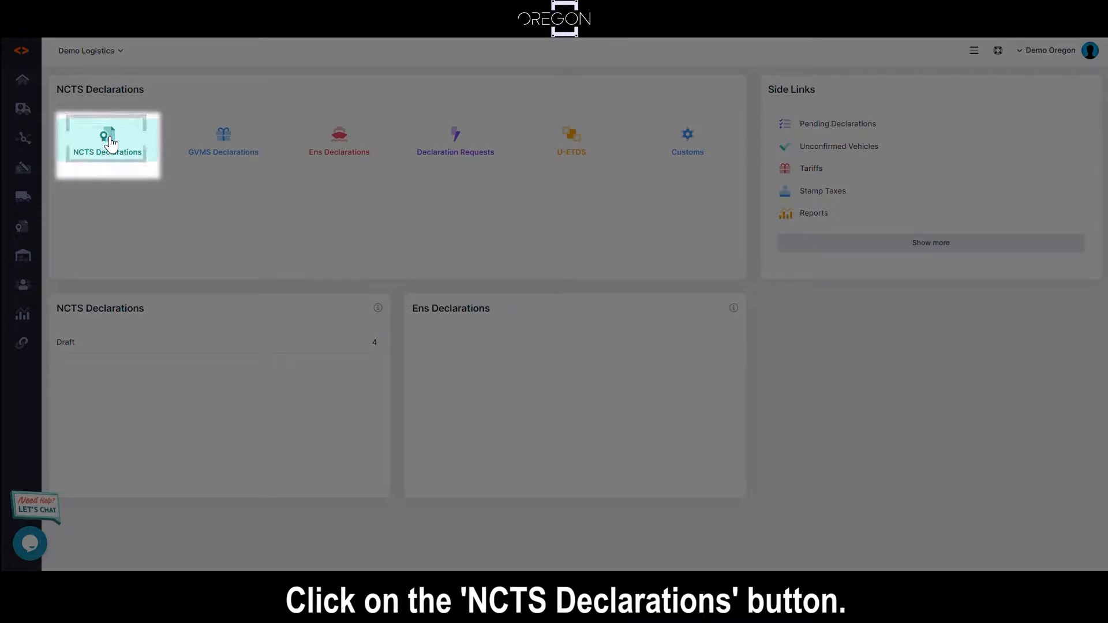
click(111, 143)
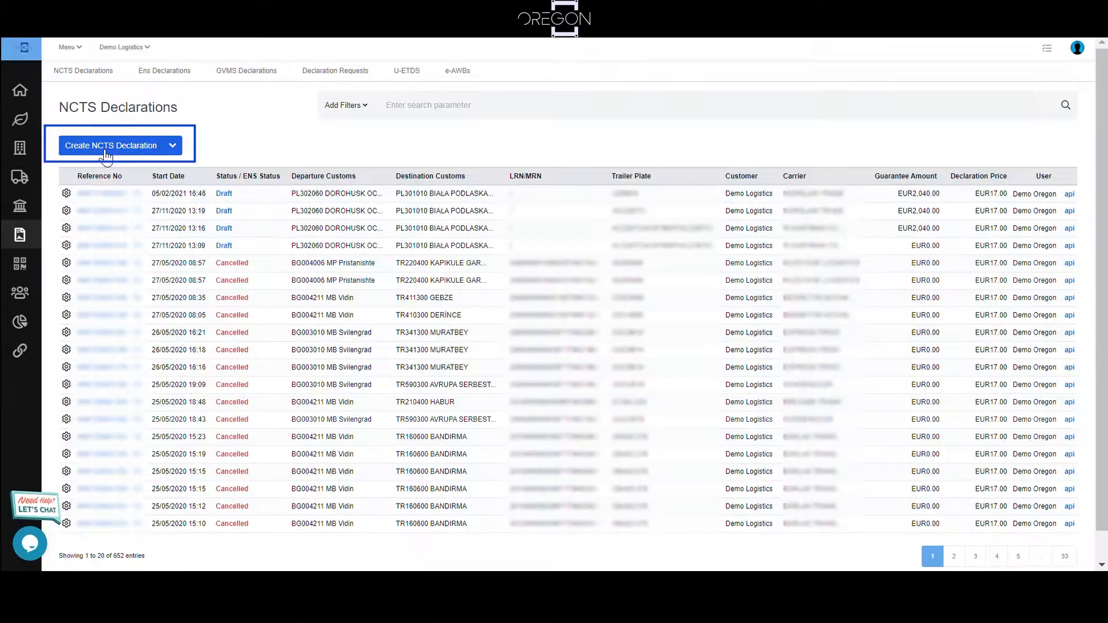
click(105, 151)
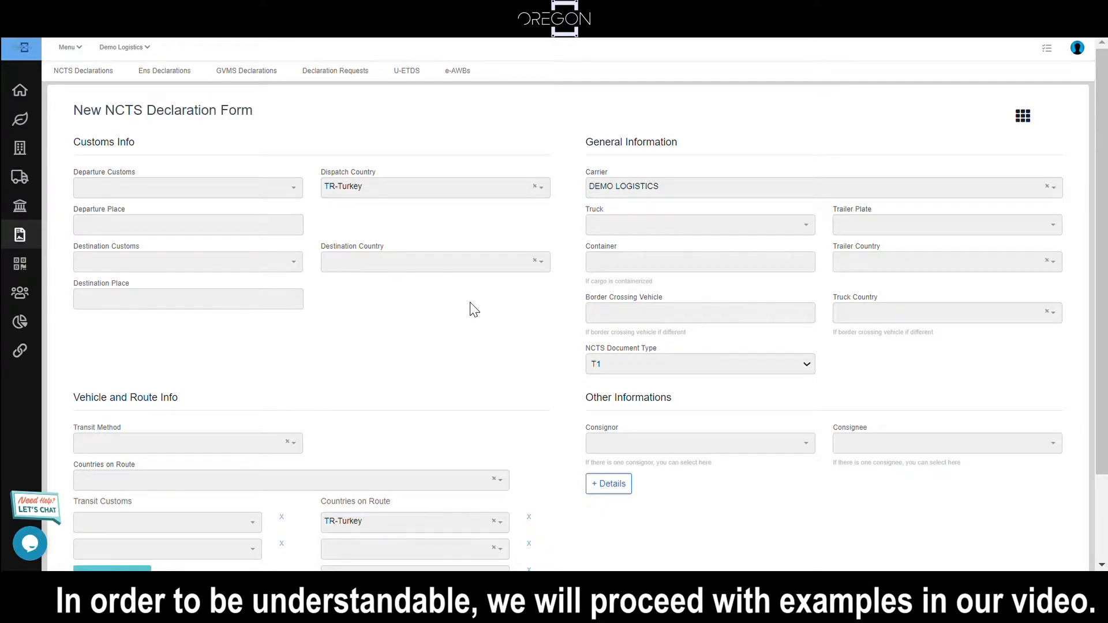
Step: Set the departure customs to GB000060 Dover/Folkestone Eurotunnel Freight-Transit
click(122, 196)
text(dover)
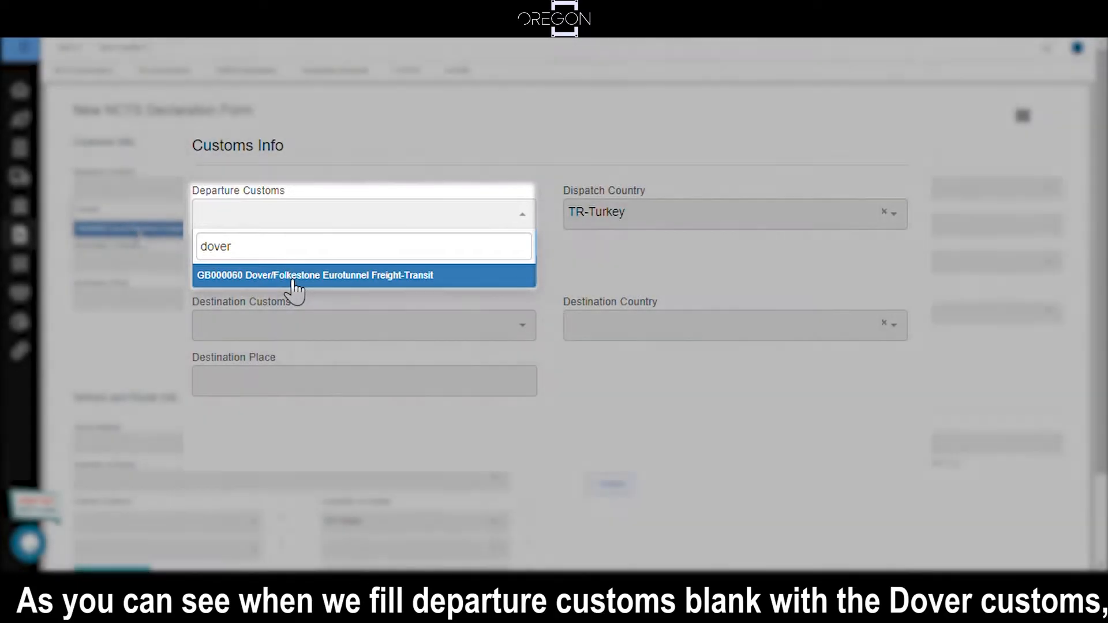
click(296, 276)
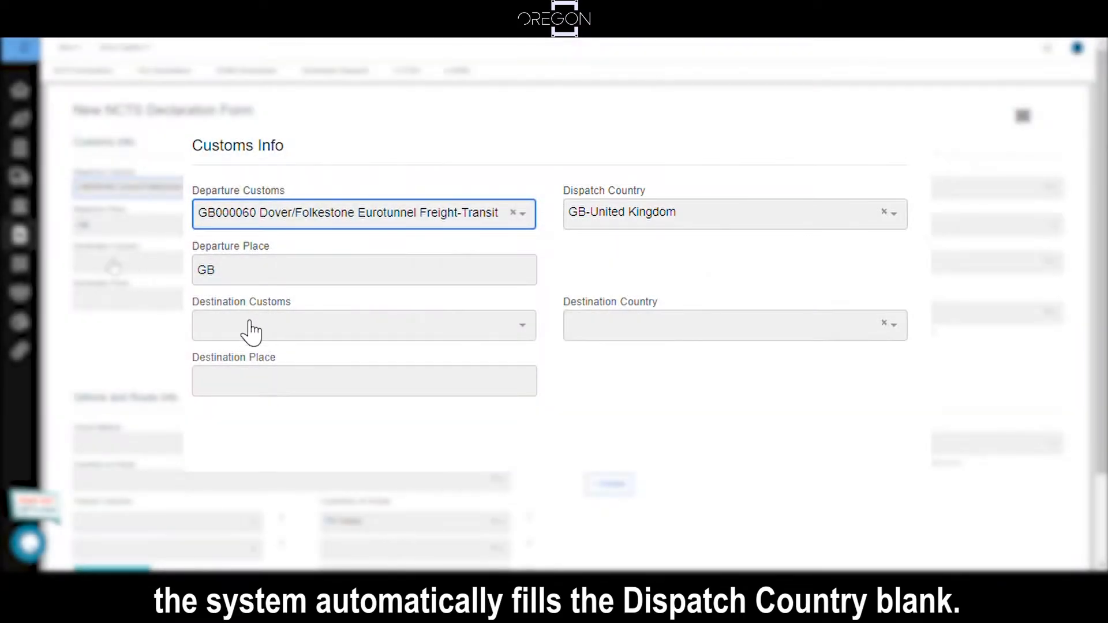
Step: Set the destination customs to DE007701 Suben-Autobahn (österr. Gebiet) and the destination country to DE-Germany
click(264, 338)
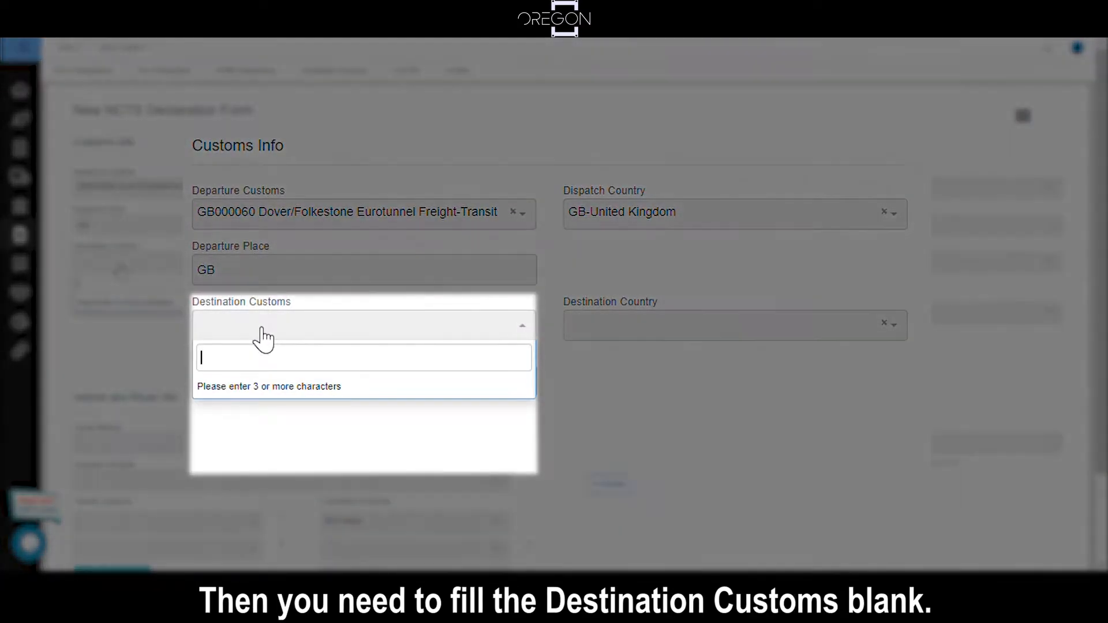
text(suben)
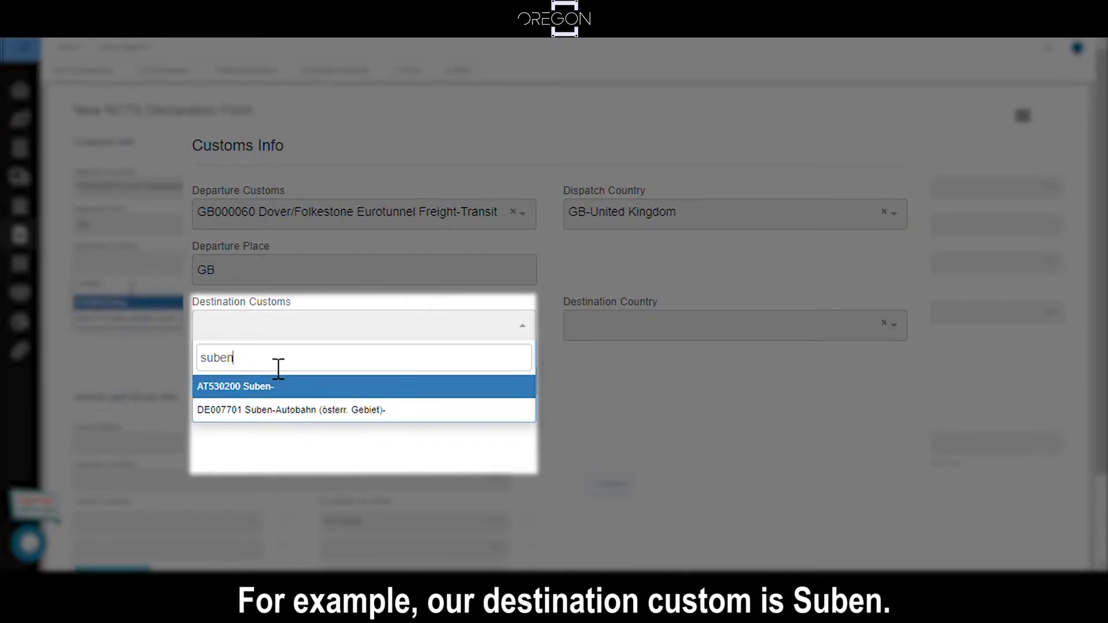
drag(275, 366, 195, 371)
text(de0077)
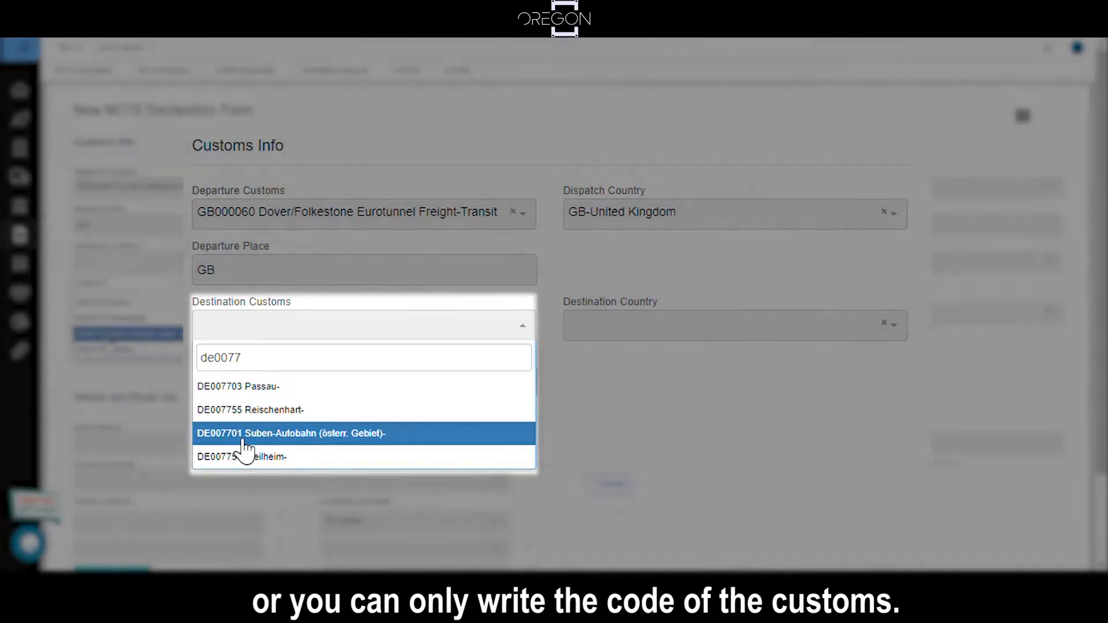
click(240, 437)
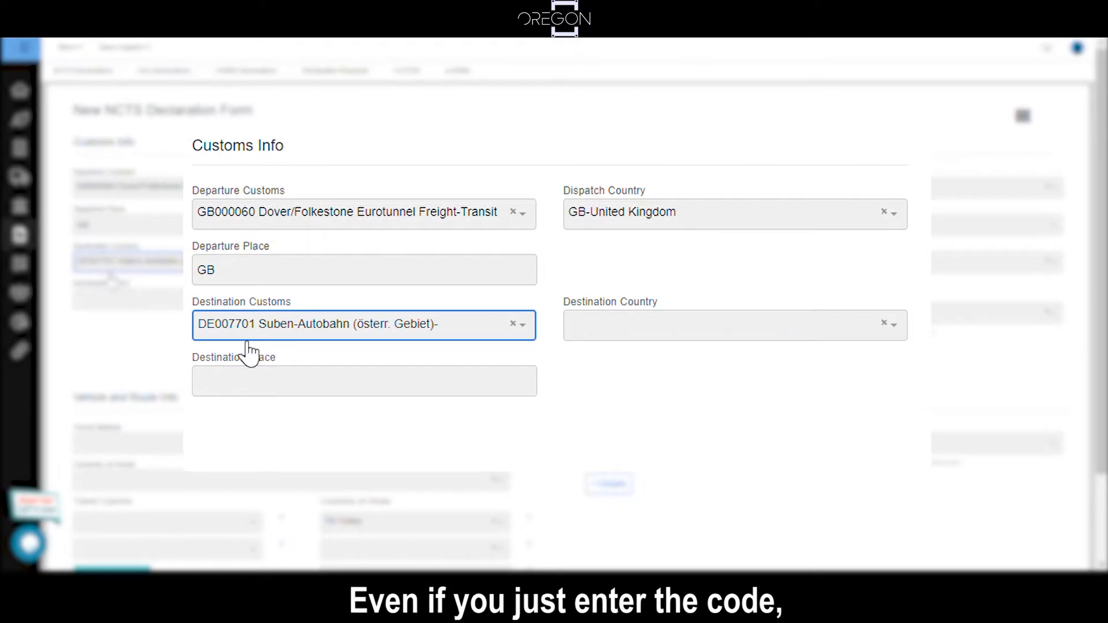
click(607, 337)
text(ger)
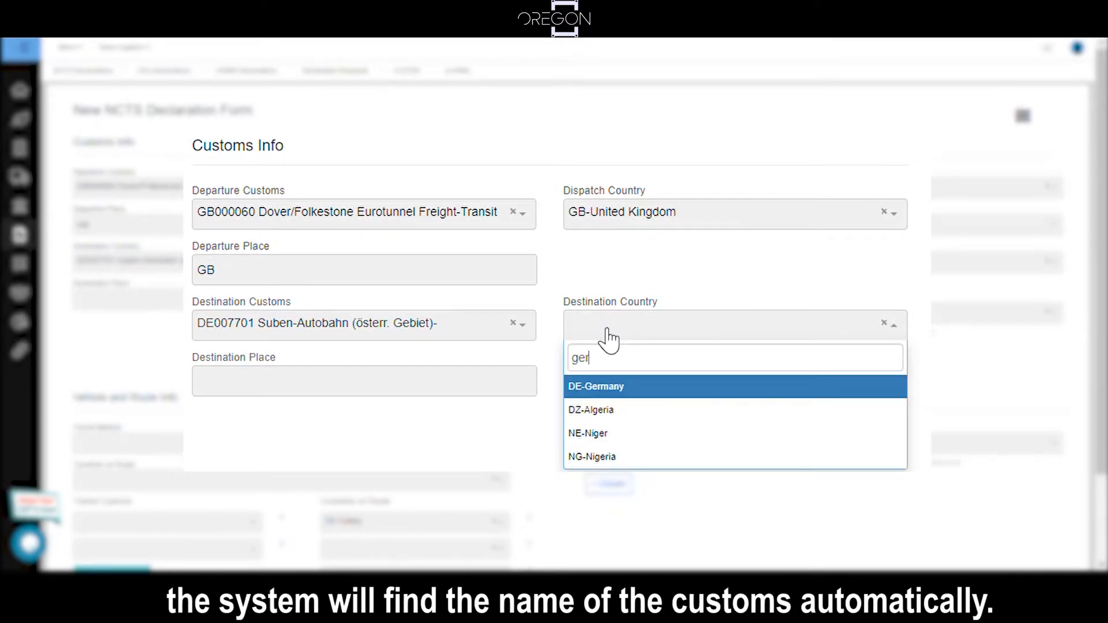
key(Return)
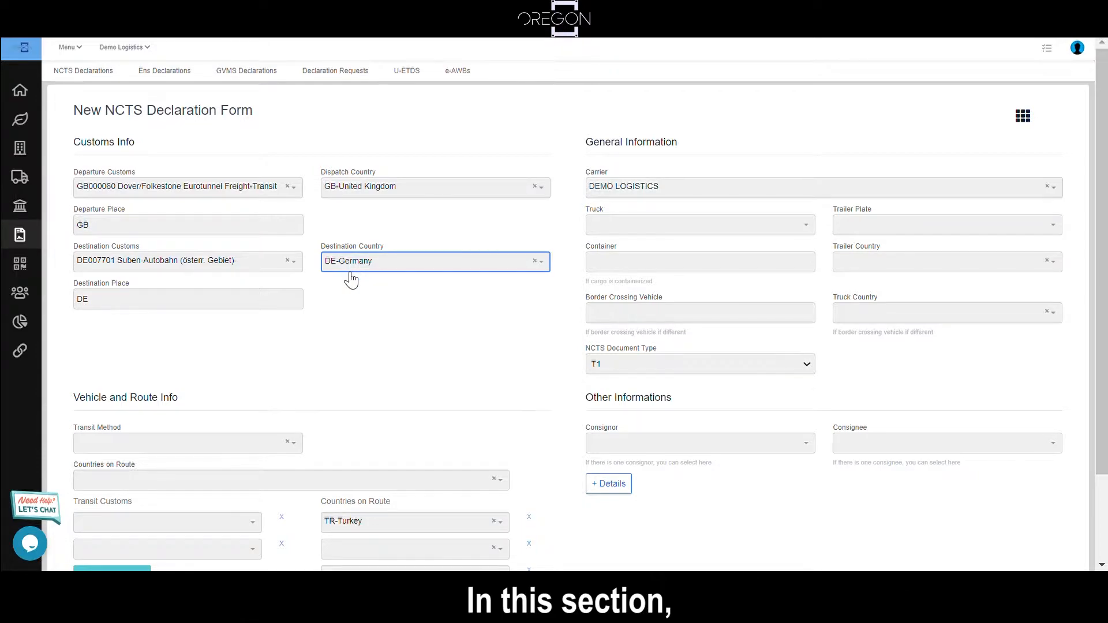
Step: Choose Road as the transit method in the vehicle and route information
scroll(340, 288, down, 2)
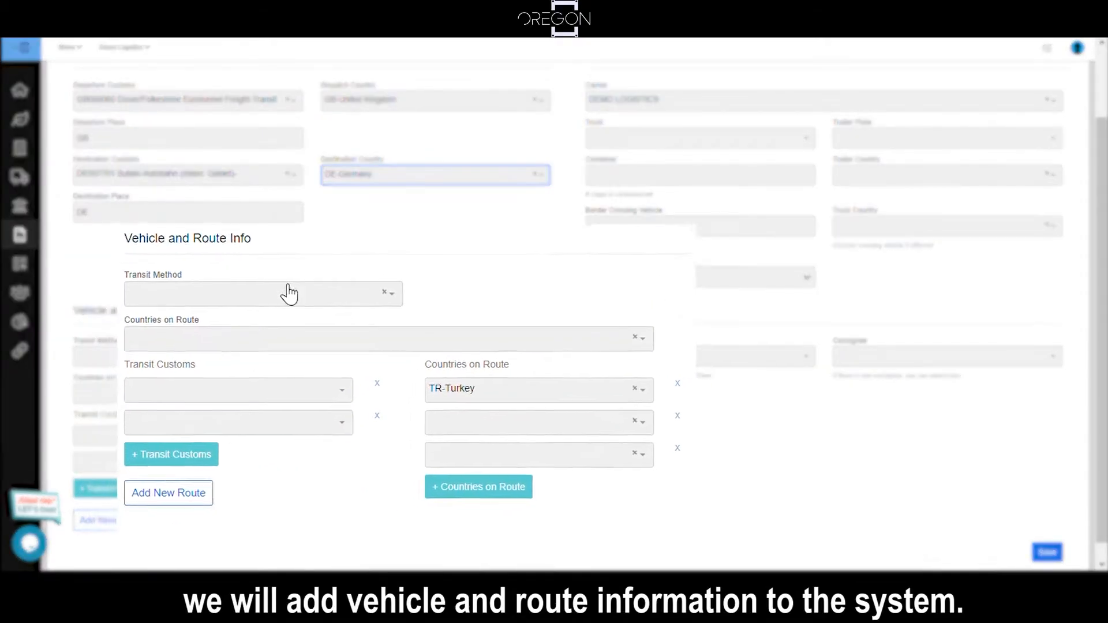
click(190, 356)
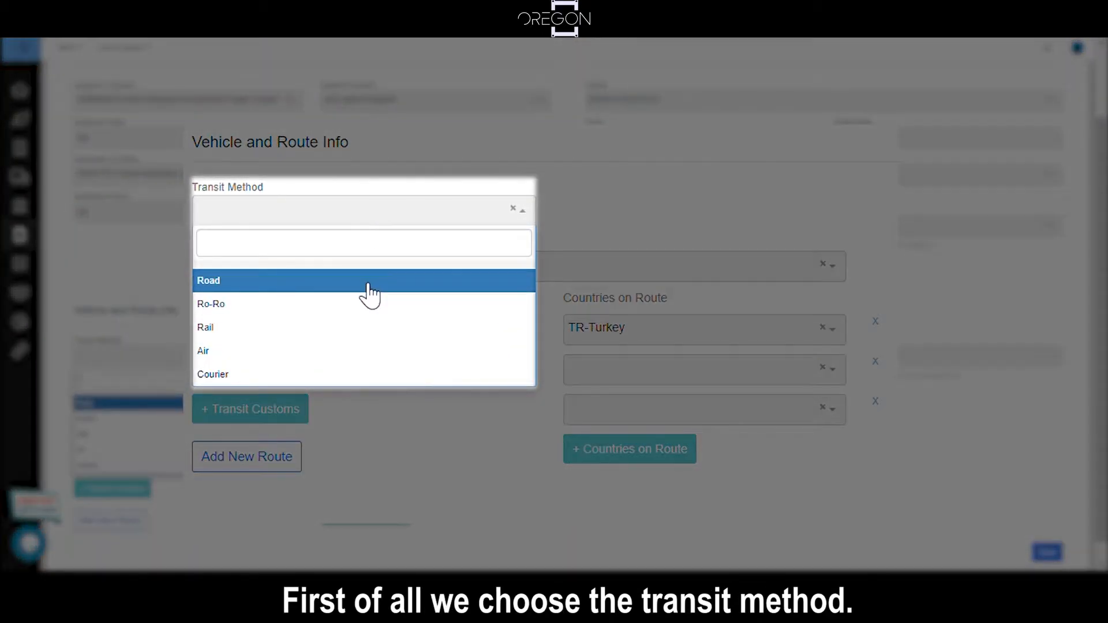
click(368, 293)
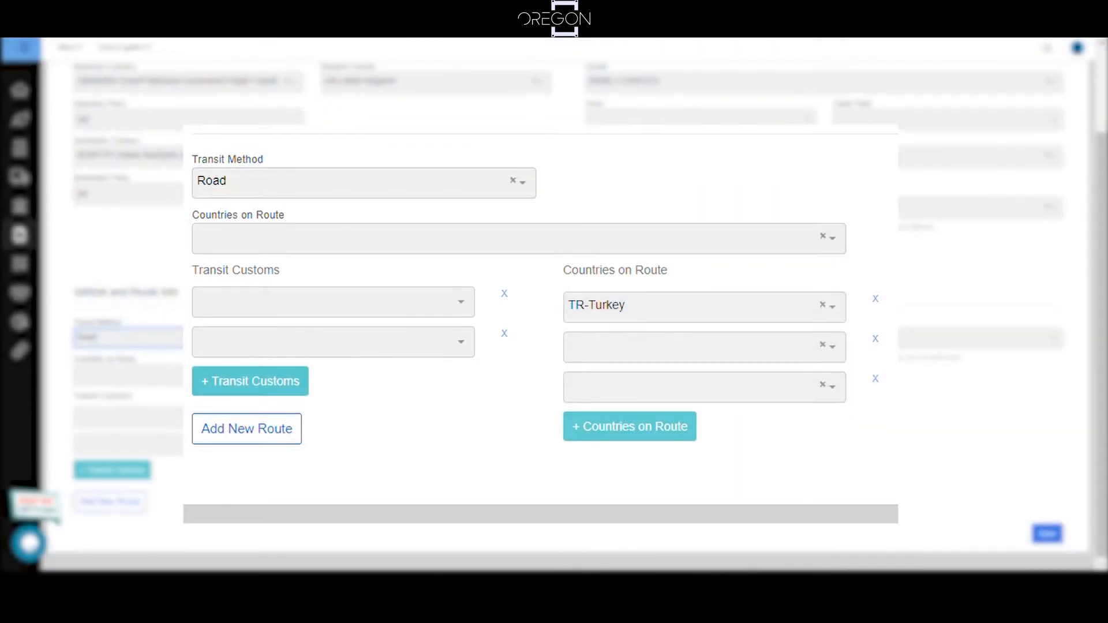
Step: Set the first transit customs to FR620001 Calais port tunnel bureau and enter France and Germany as the second and third countries on route
click(359, 302)
text(calais)
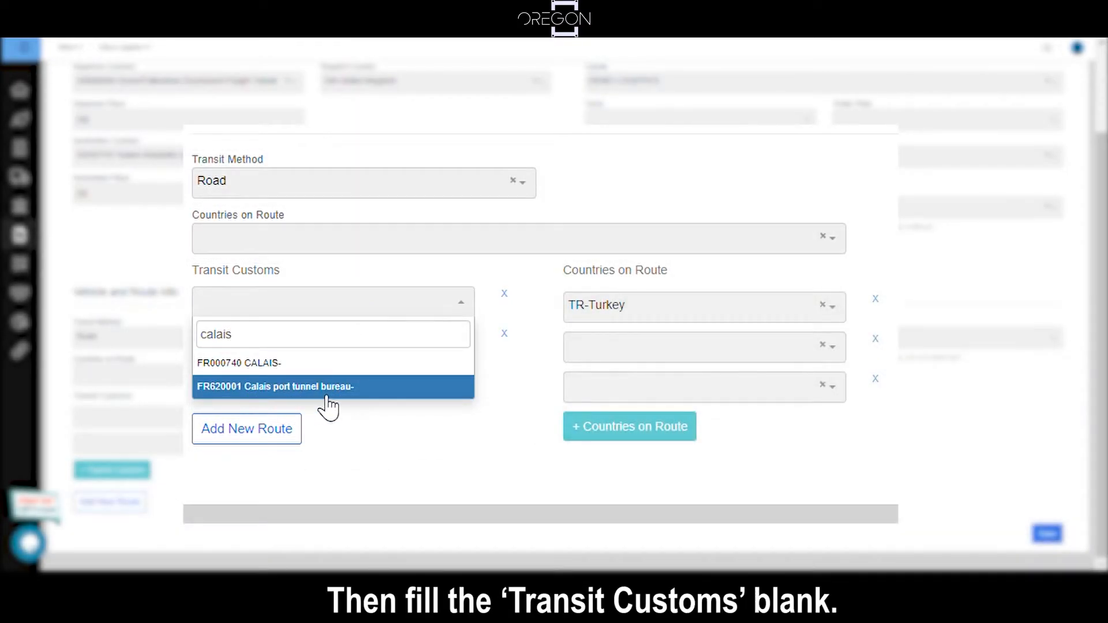
click(283, 386)
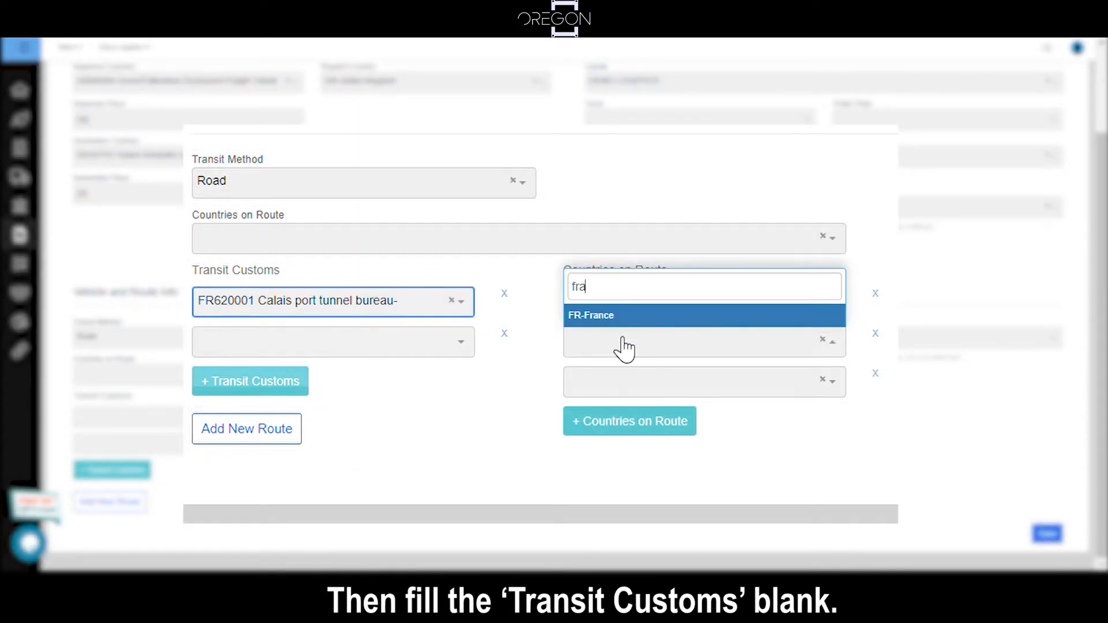
key(Return)
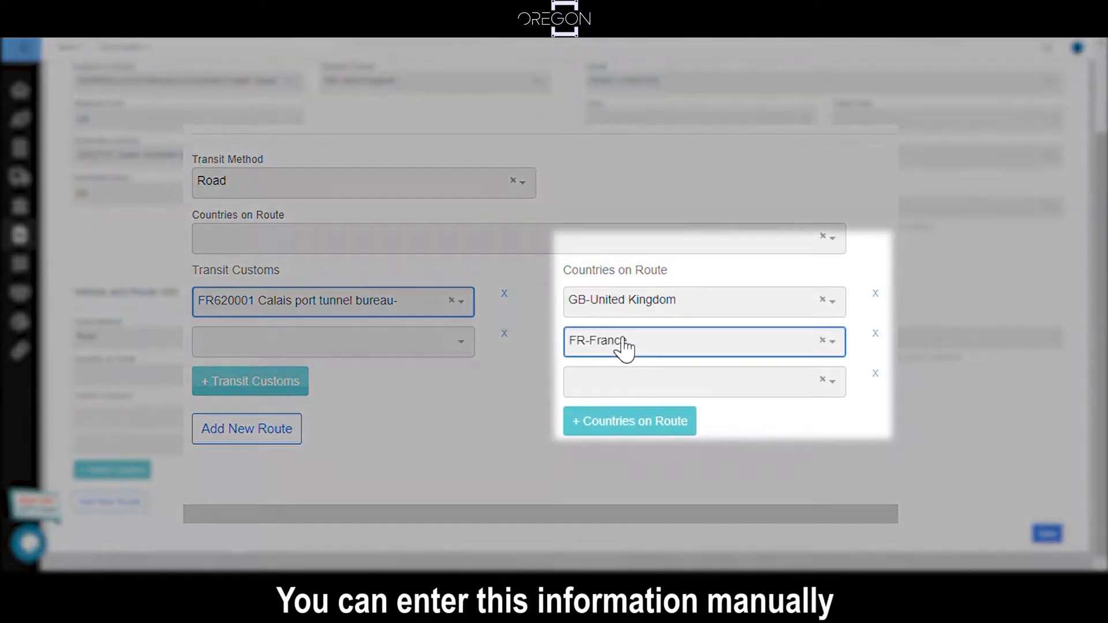
click(625, 383)
text(ger)
key(Return)
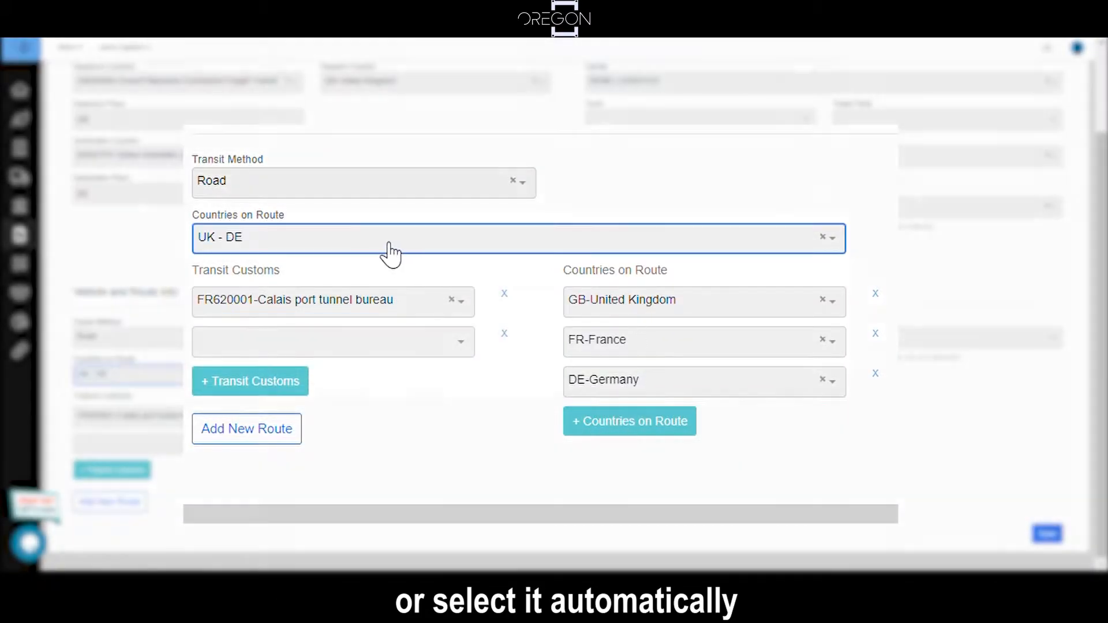
Step: Load the saved route GB-TR and replace it with the saved route UK - DE
click(388, 252)
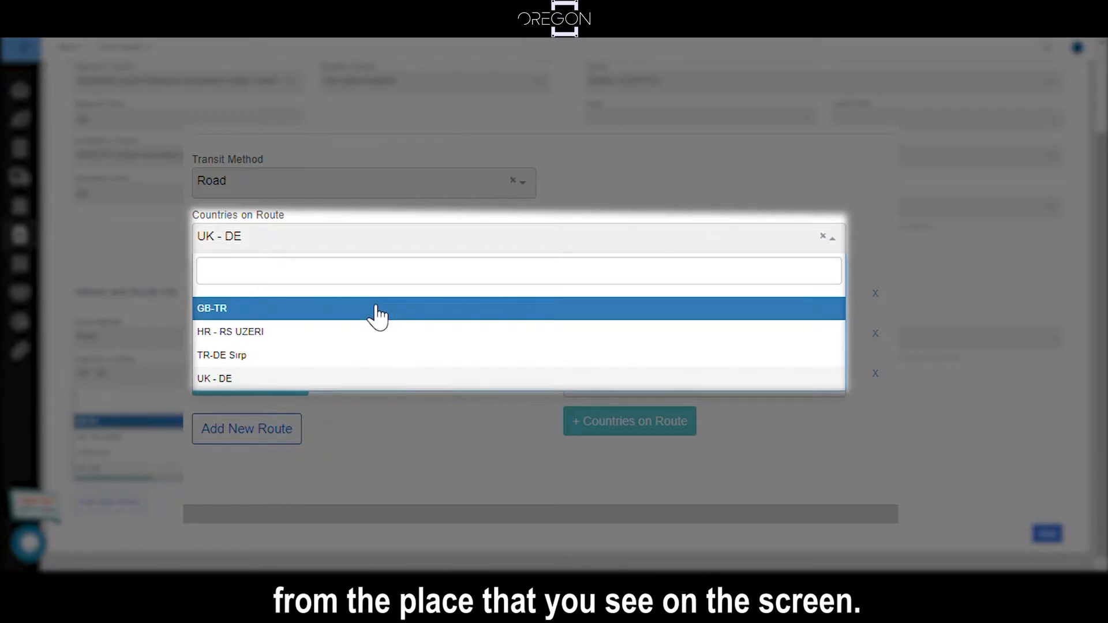
click(378, 311)
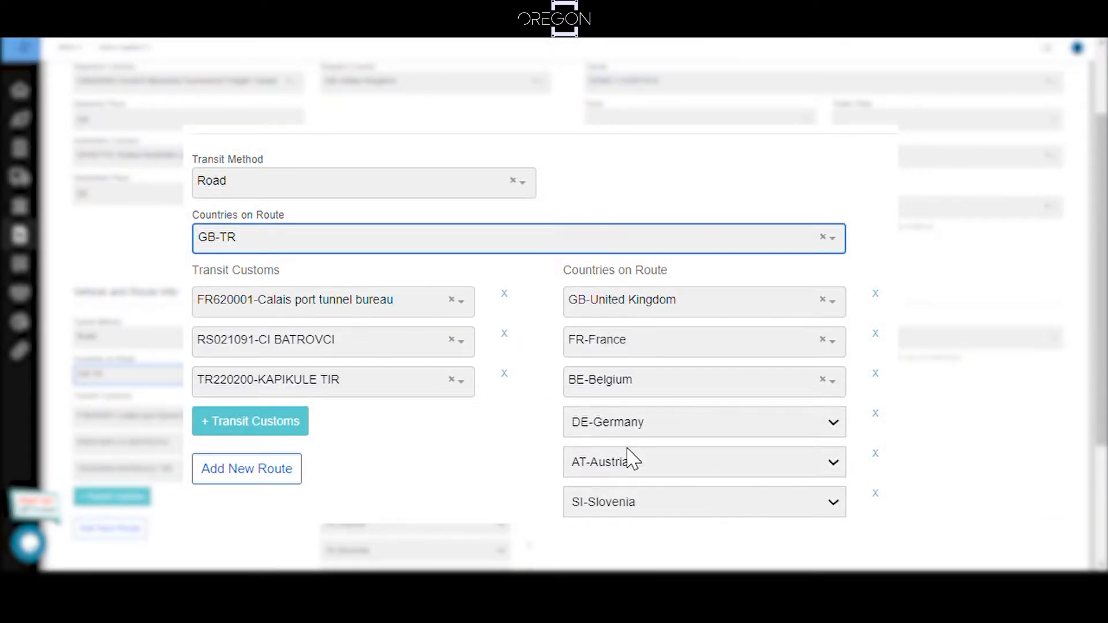
click(322, 252)
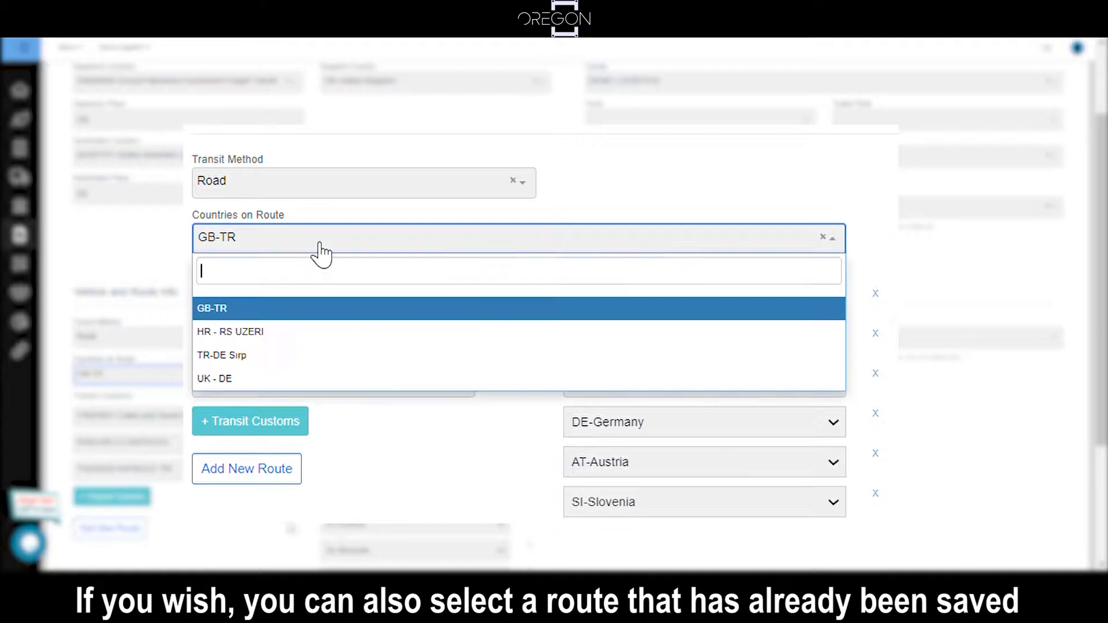
click(316, 378)
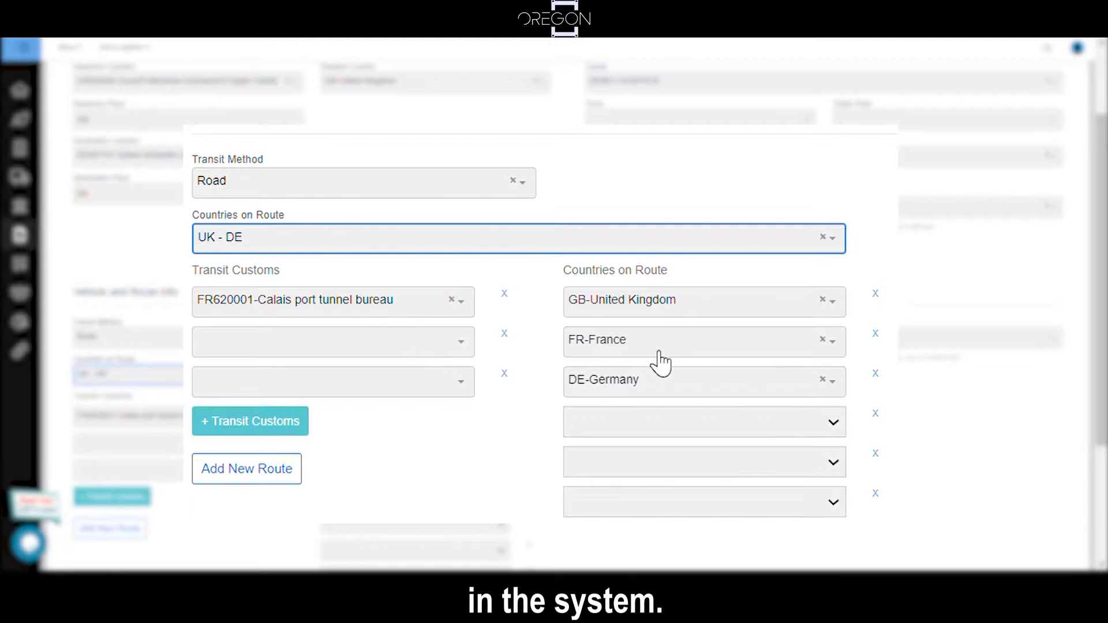
Step: Choose the existing company Demo Freight Forwarder as the carrier in the general information
scroll(493, 277, up, 2)
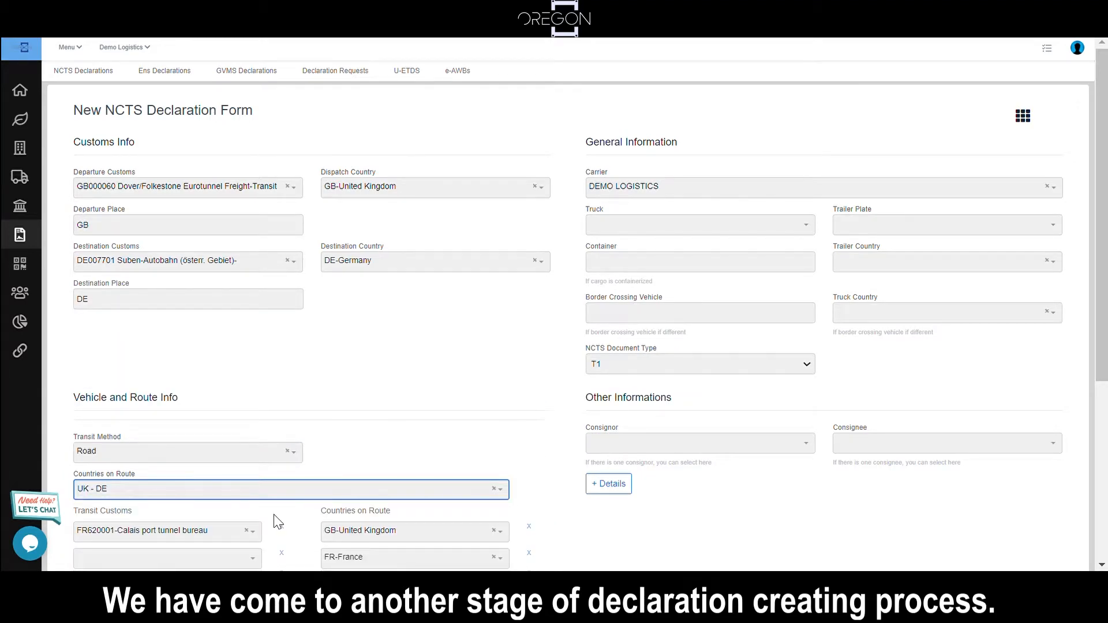
click(640, 195)
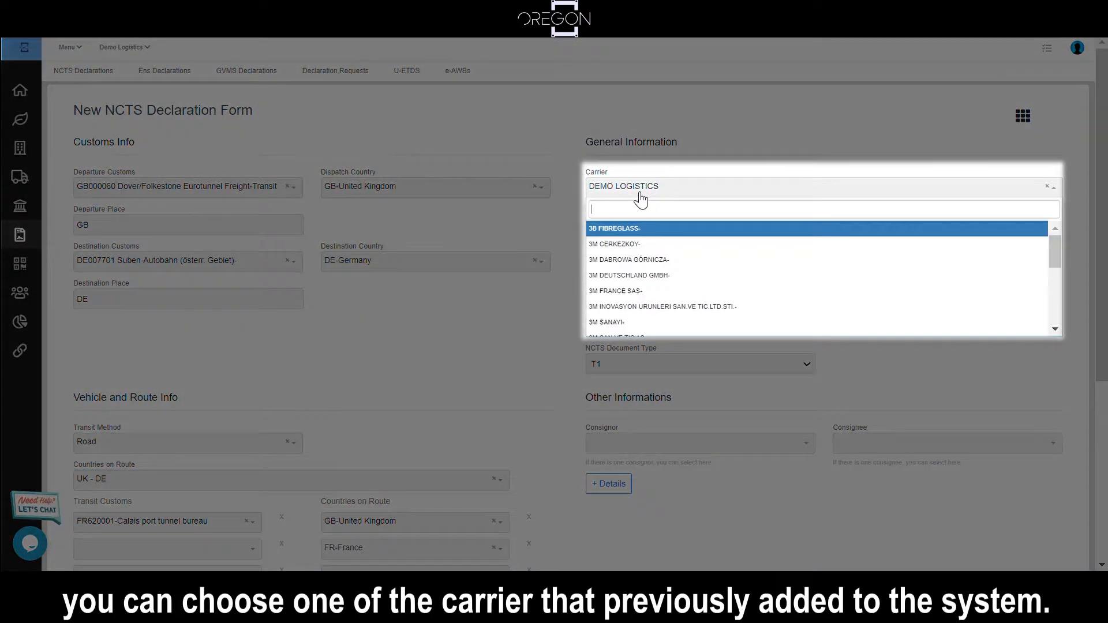
text(demo)
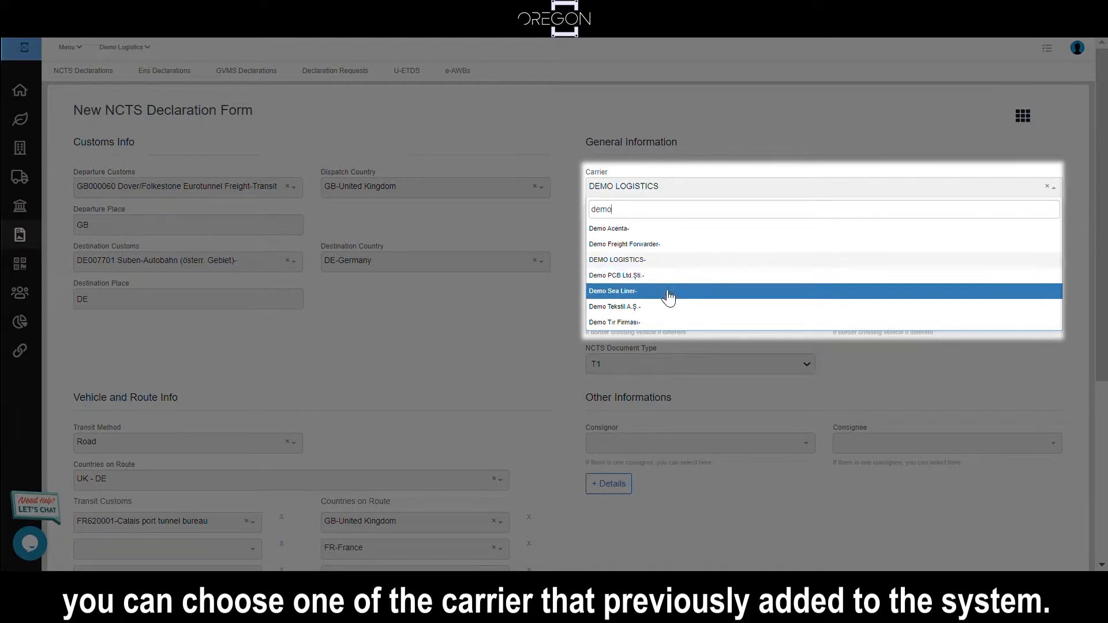
click(669, 244)
Step: Search the carriers for "test carr" and start a new company record named TEST CARRIER 45
click(658, 193)
text(test carr)
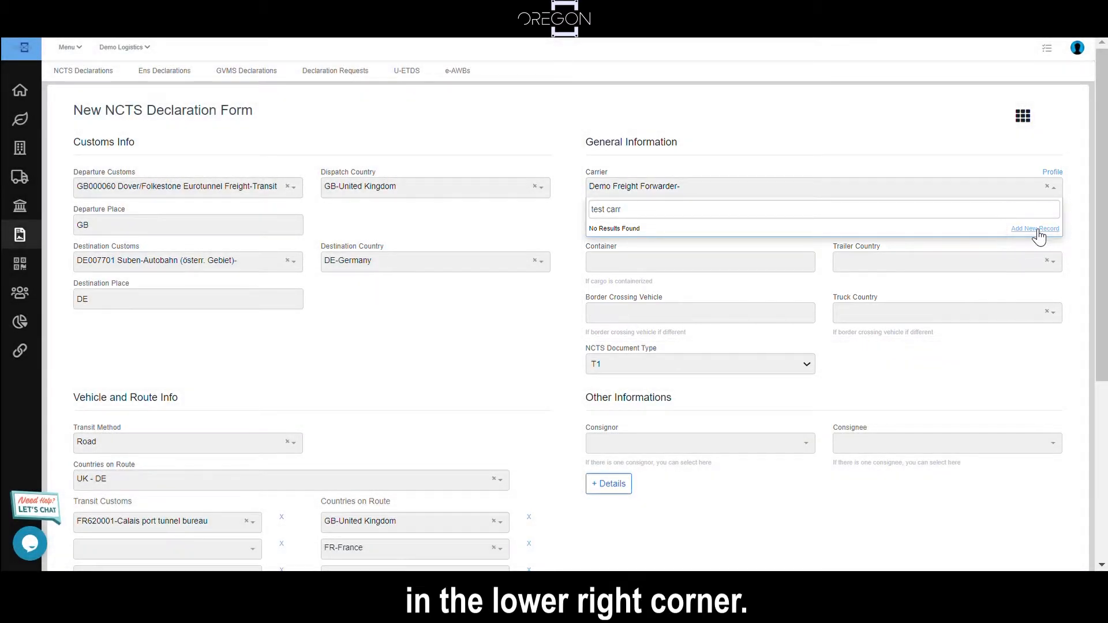
click(1036, 230)
text(TE)
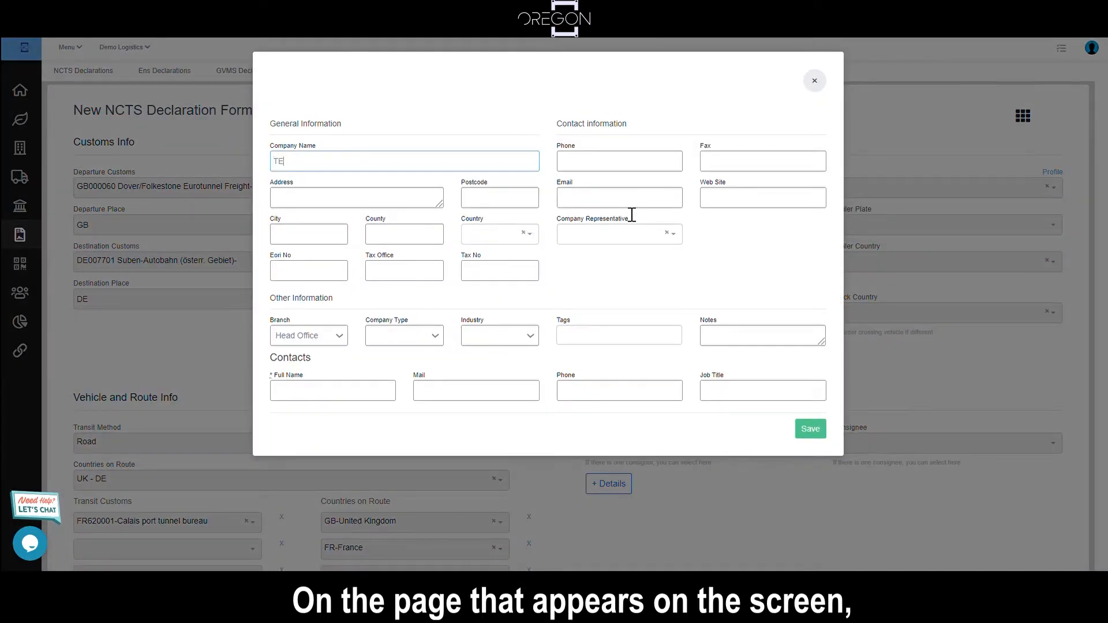
text(ST CARRİER 45)
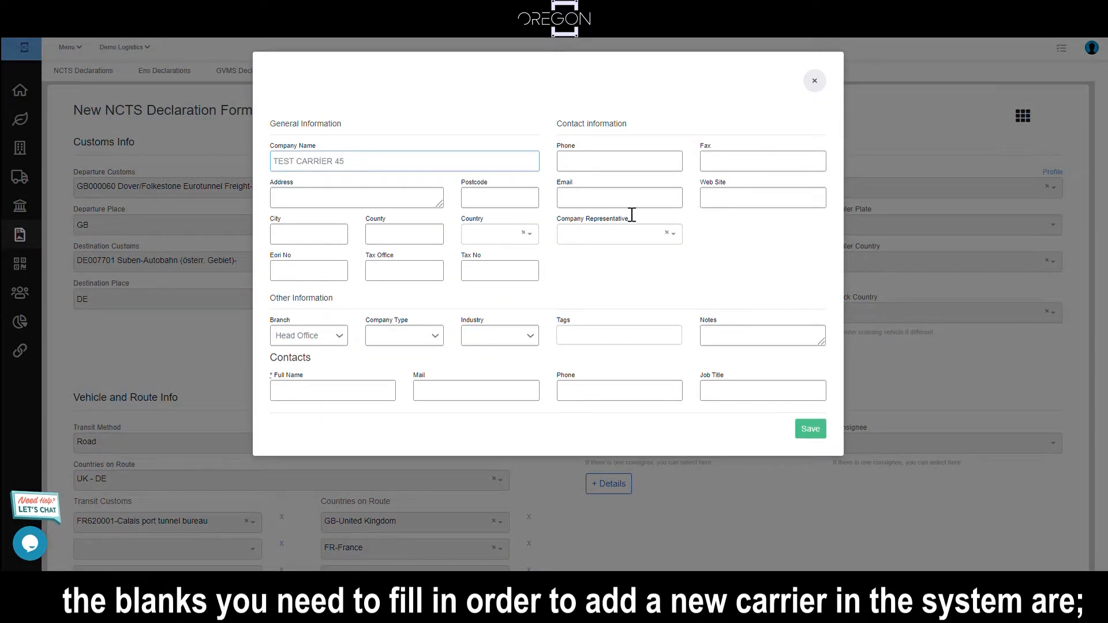
Step: Fill in the new carrier's address, postcode and city, choose United Kingdom as its country, and save the record
click(307, 206)
text(DOVER 12)
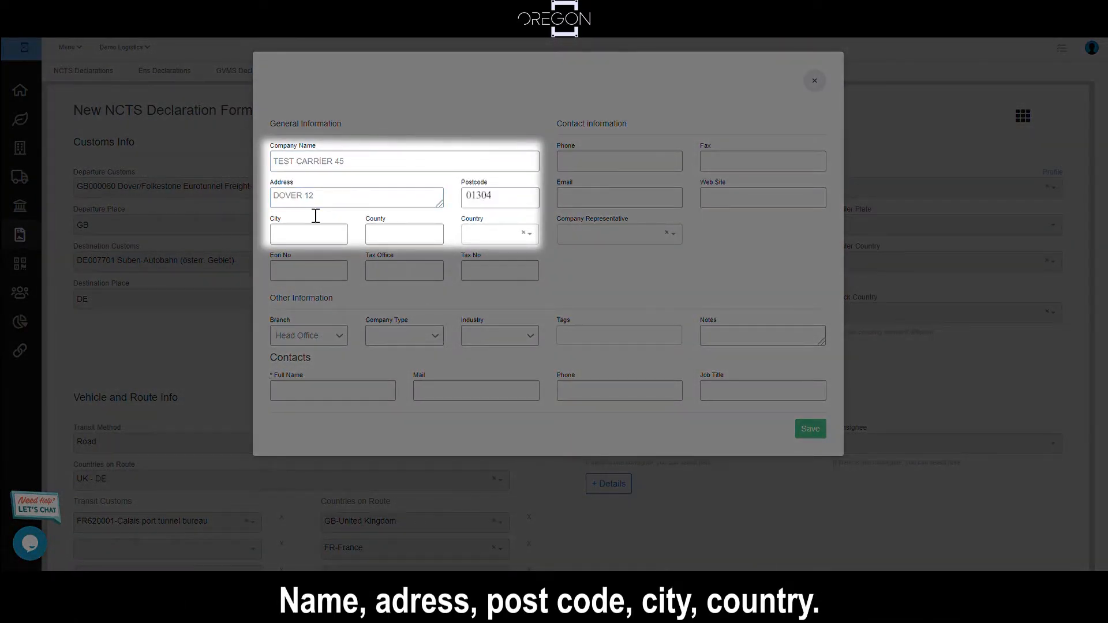
click(316, 215)
text(DOVER)
click(481, 237)
text(UNI)
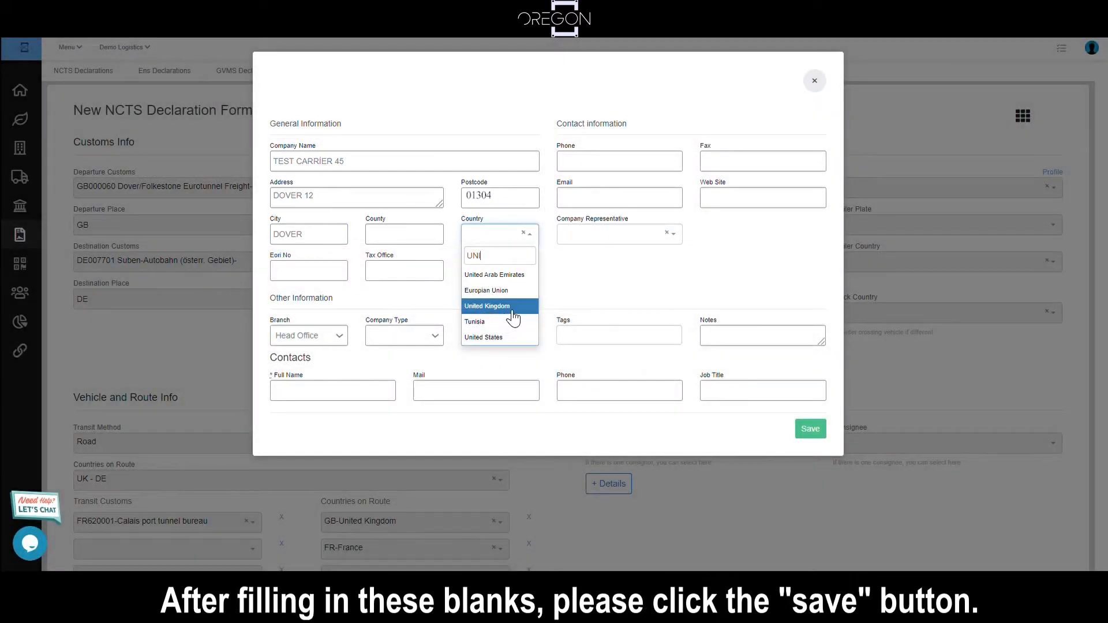
click(511, 308)
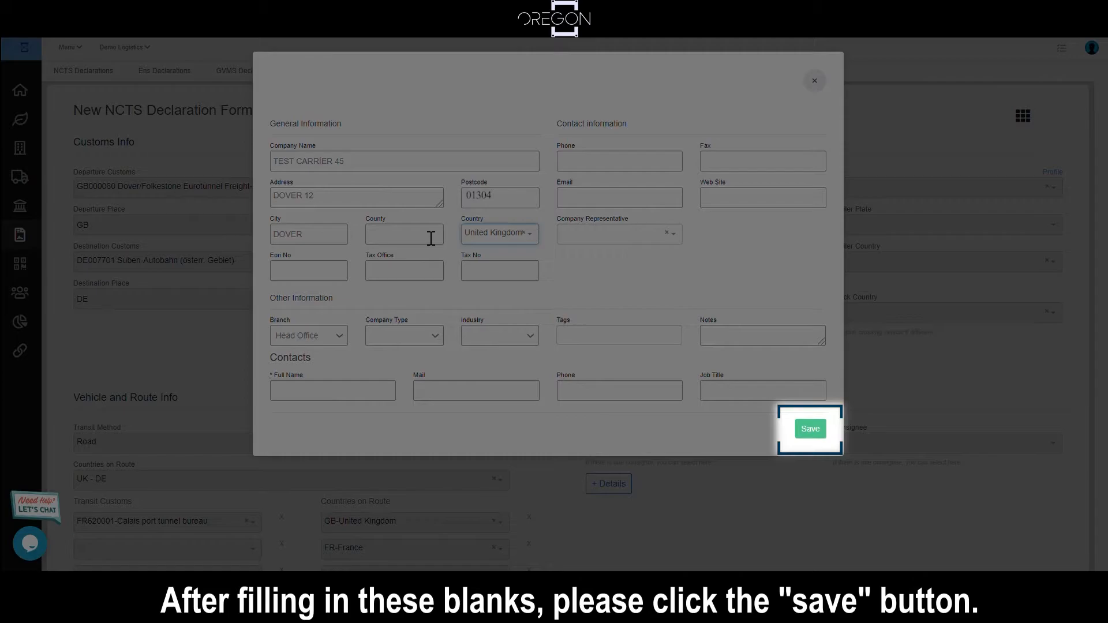
click(811, 430)
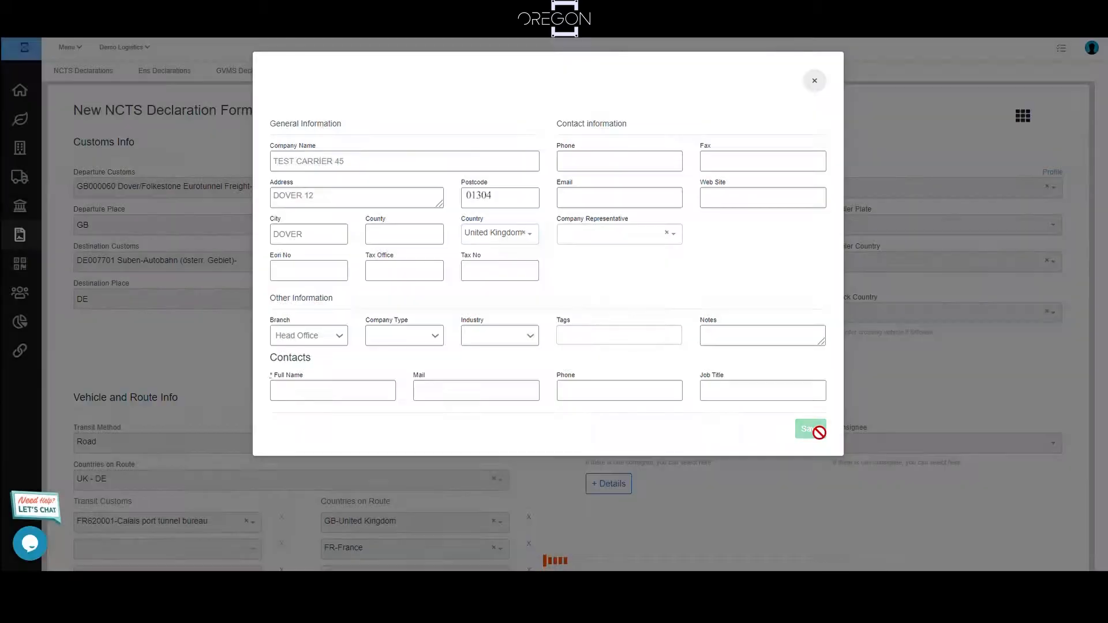
click(532, 351)
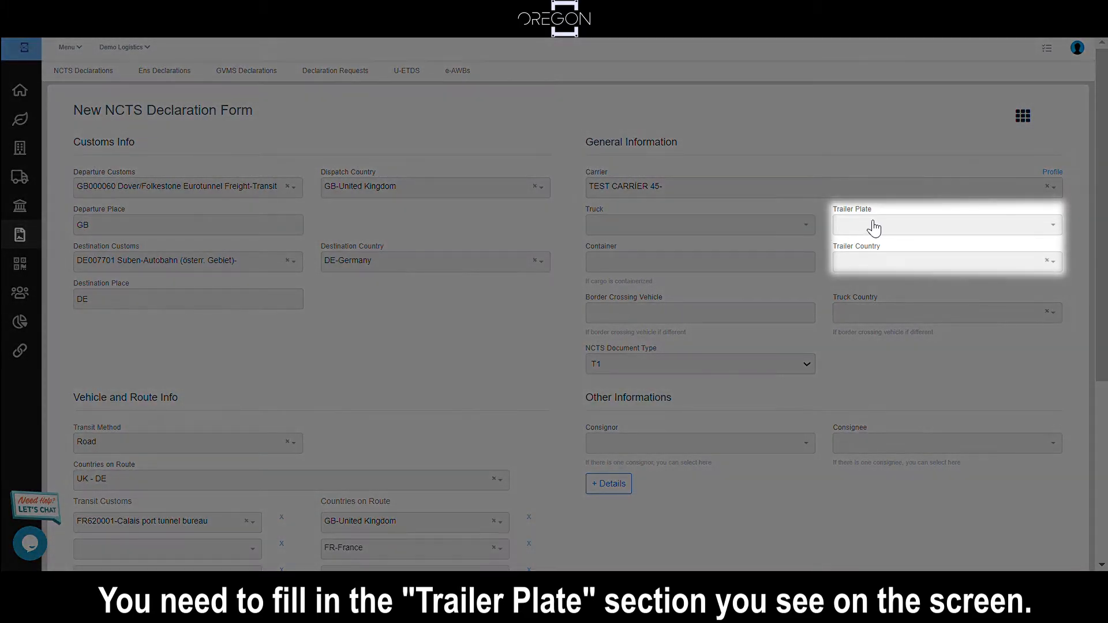
click(874, 229)
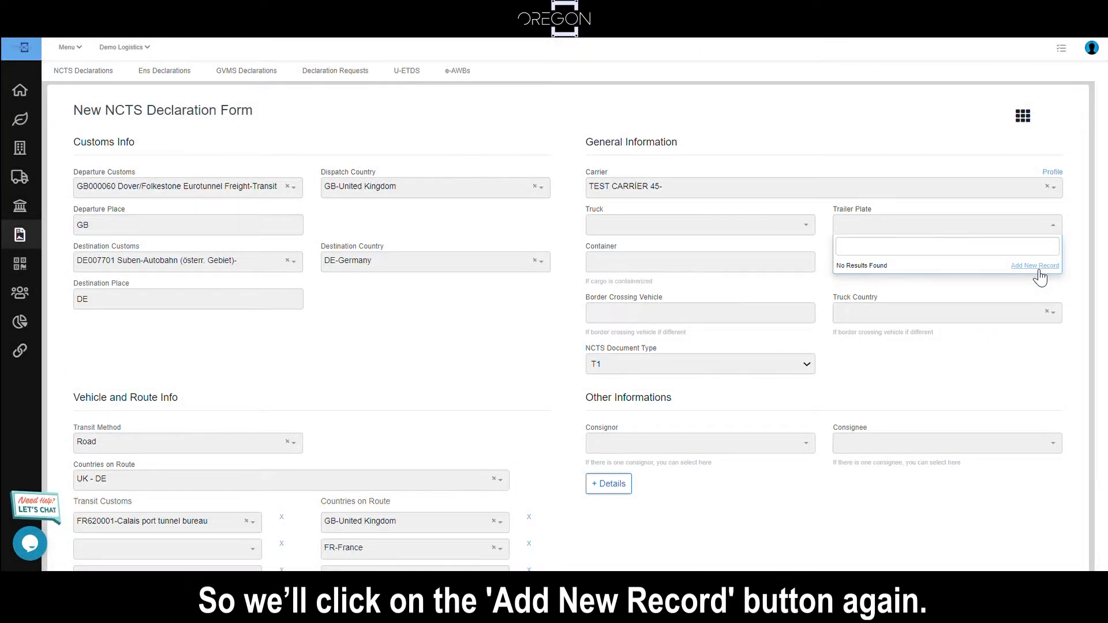
click(1038, 270)
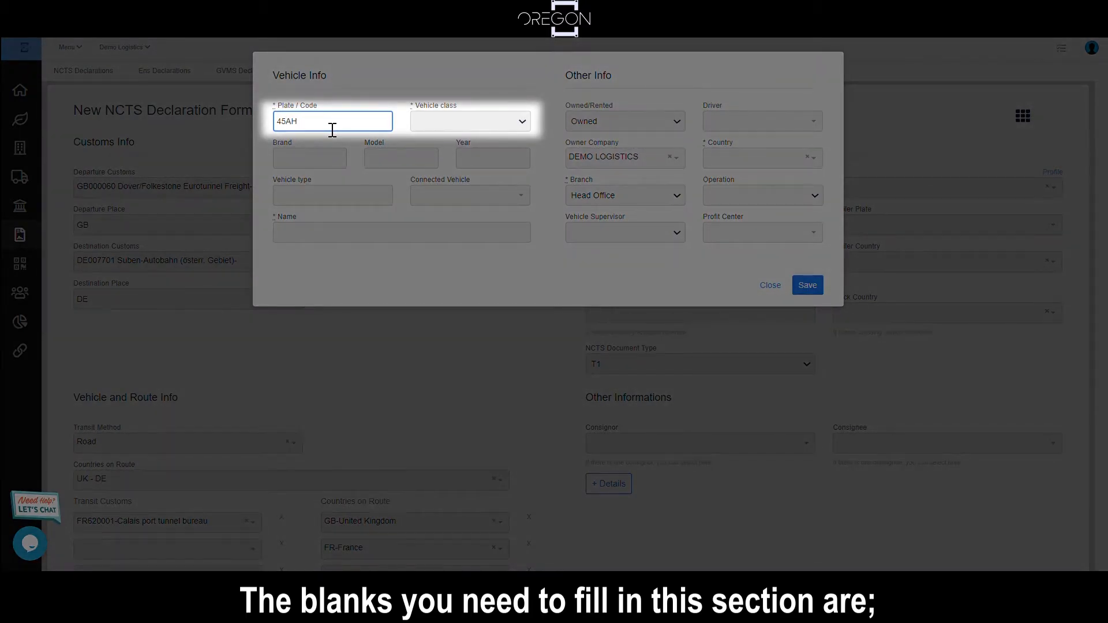
click(433, 122)
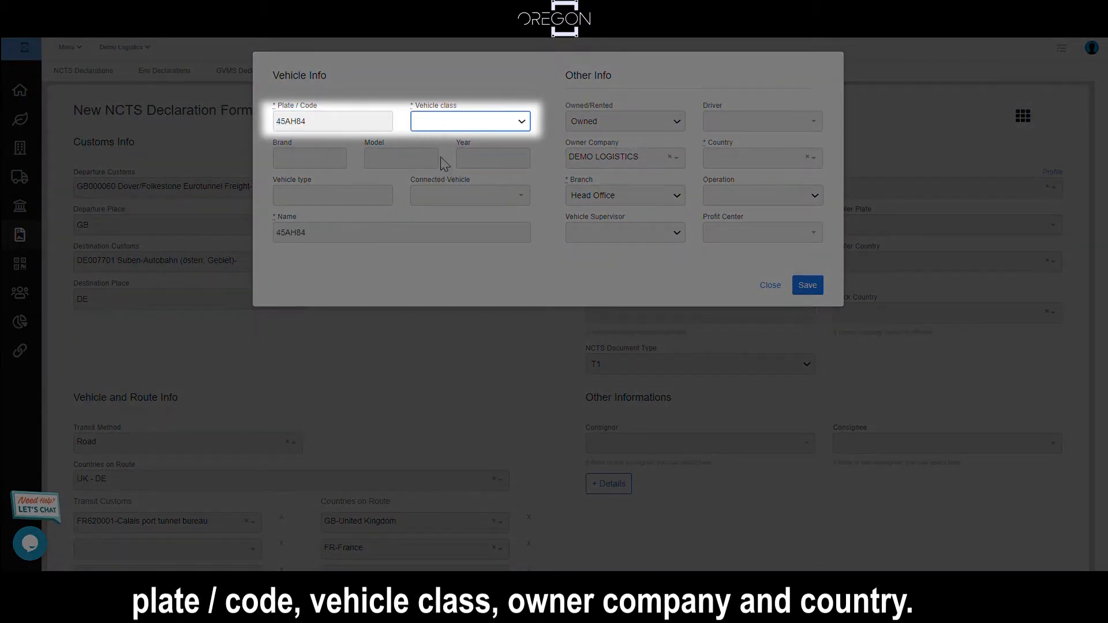
click(446, 146)
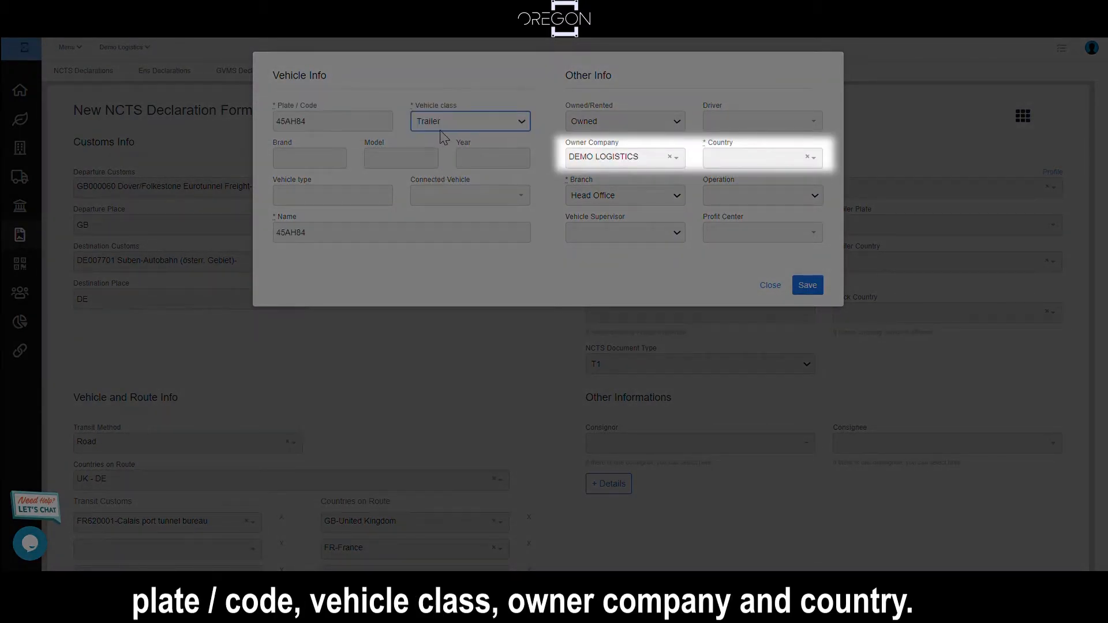
Step: Set the new trailer's owner company to TEST CARRIER 45 and its country to GB-United Kingdom, and save the record
click(604, 163)
text(TEST)
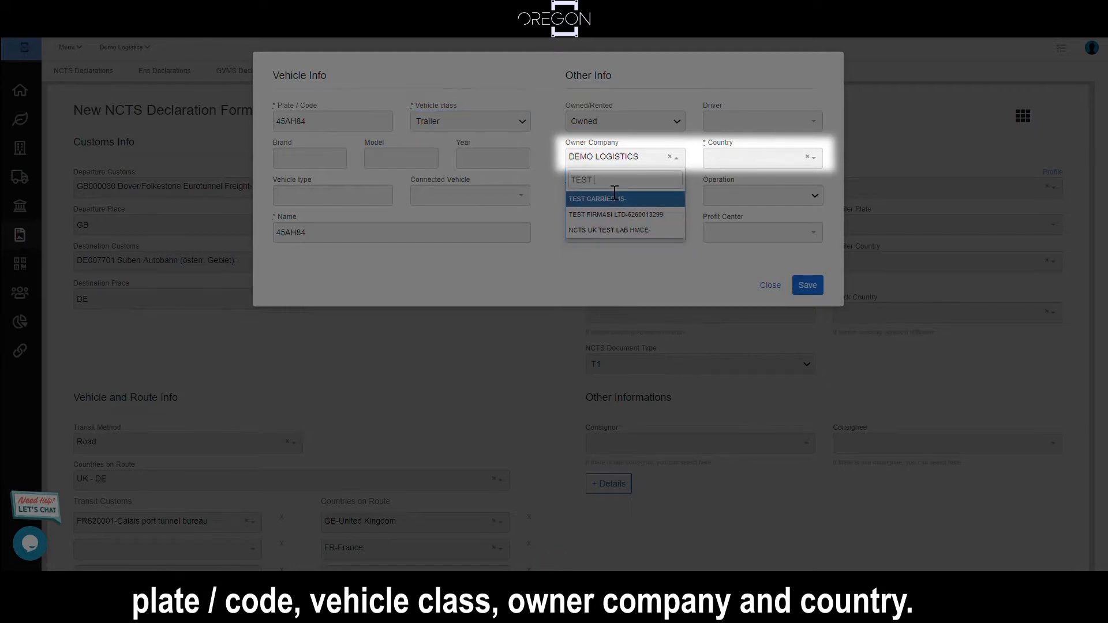
click(600, 199)
click(727, 158)
click(739, 229)
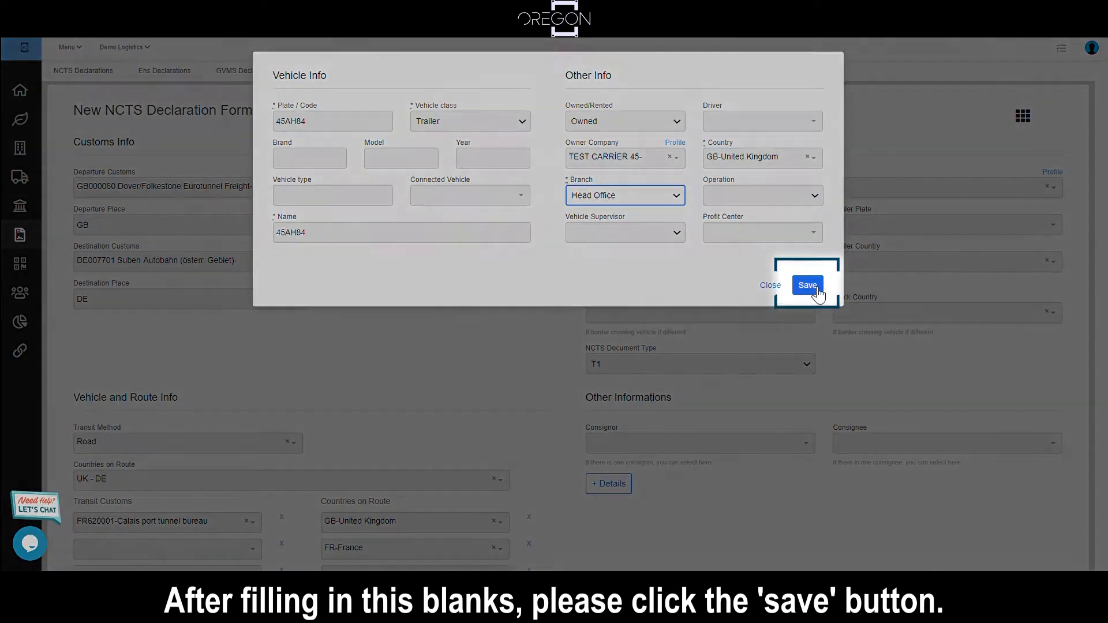
click(815, 290)
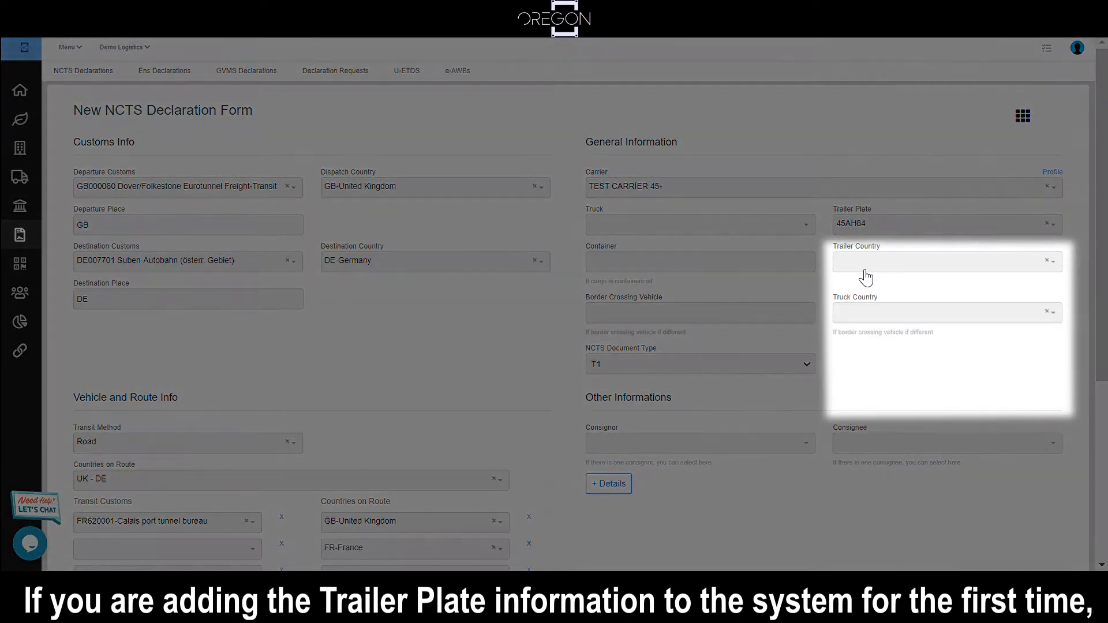
Step: Set the trailer country in the general information to GB-United Kingdom
click(865, 272)
text(UNI)
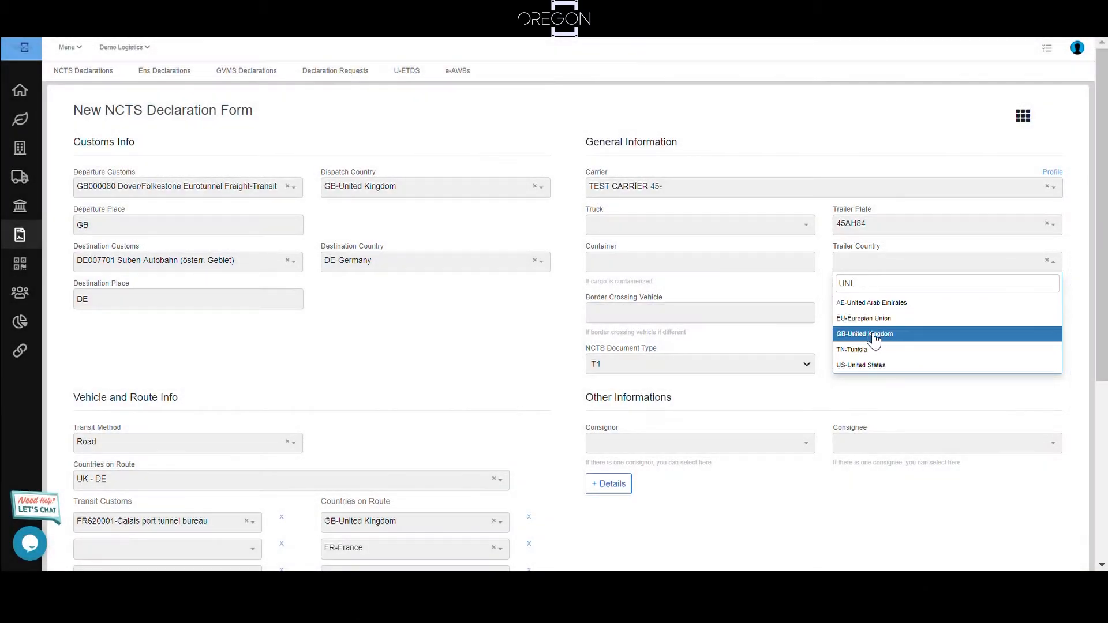
click(873, 335)
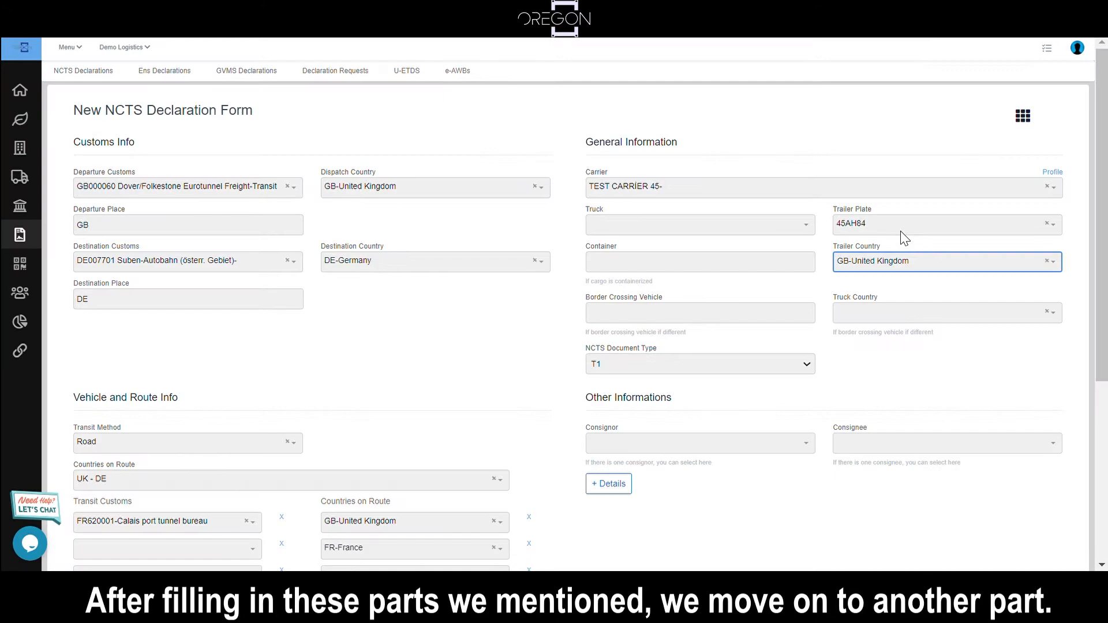
Step: Search the consignors for "TEST 78" and start a new company record from the consignor field
scroll(716, 357, down, 3)
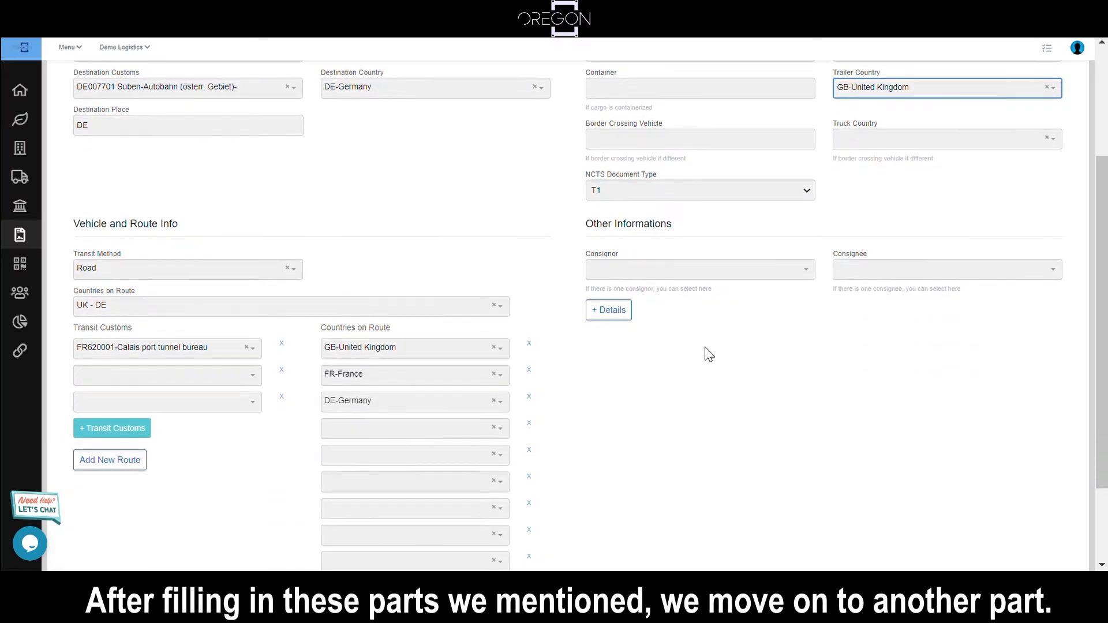
click(674, 270)
click(885, 269)
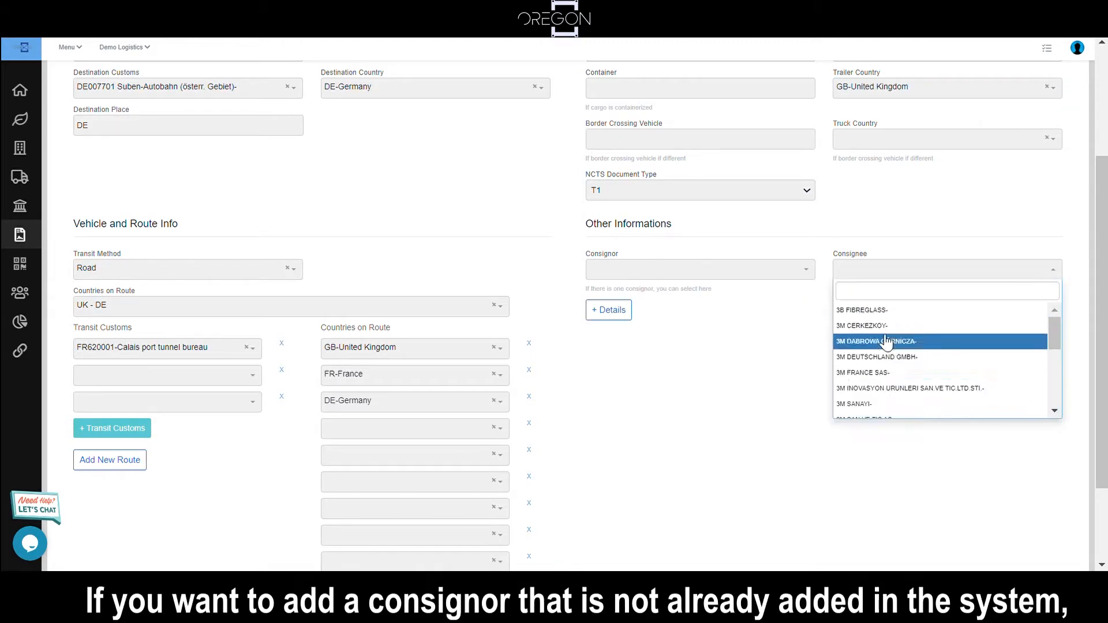
click(708, 270)
text(TEST)
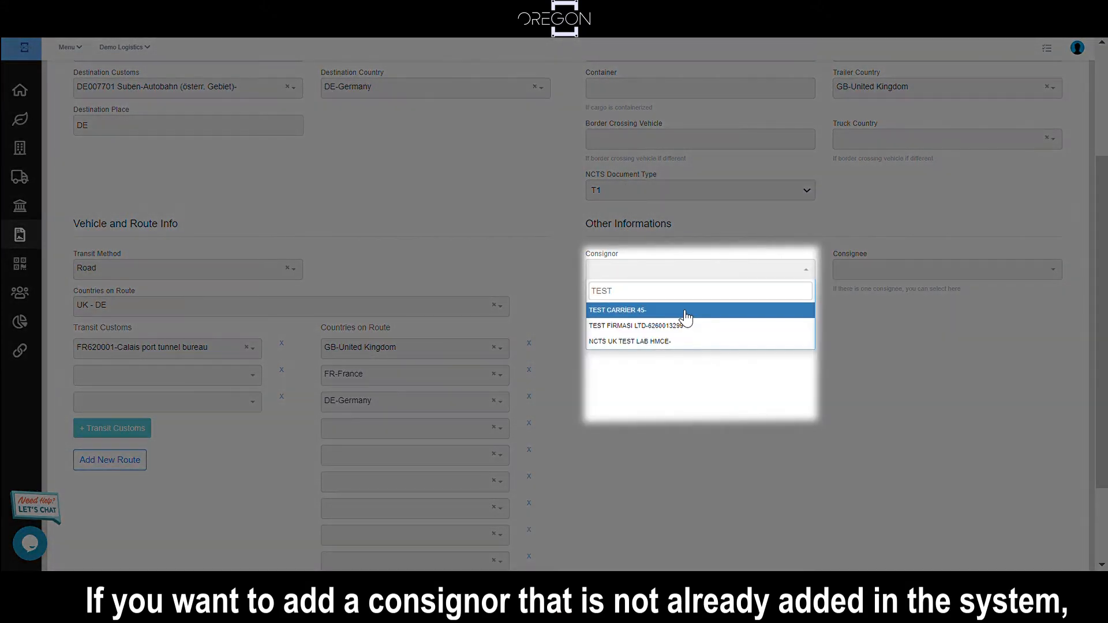
text( 78)
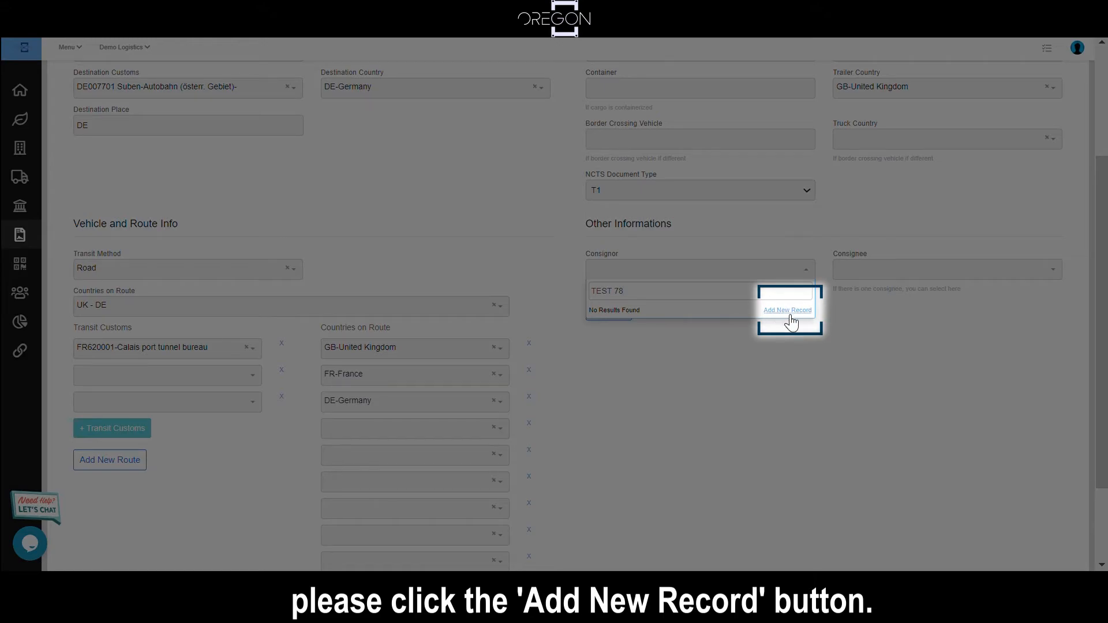
click(788, 312)
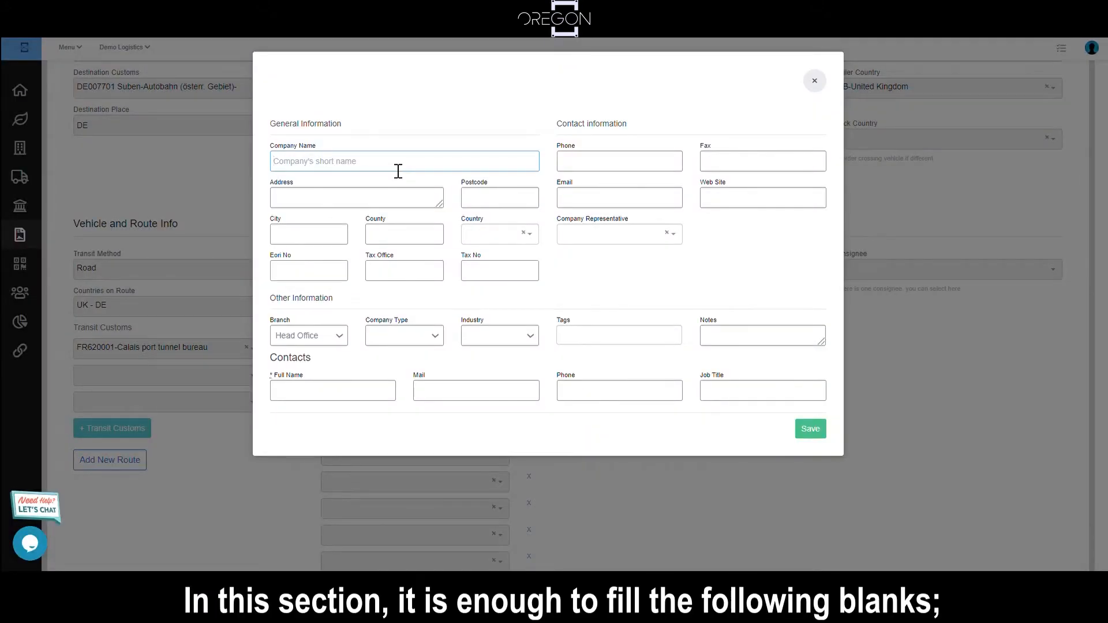
Step: Name the new consignor COMPANY S475, fill in its address, postcode and city, choose United Kingdom as its country, and save the record
text(COMPANY S475)
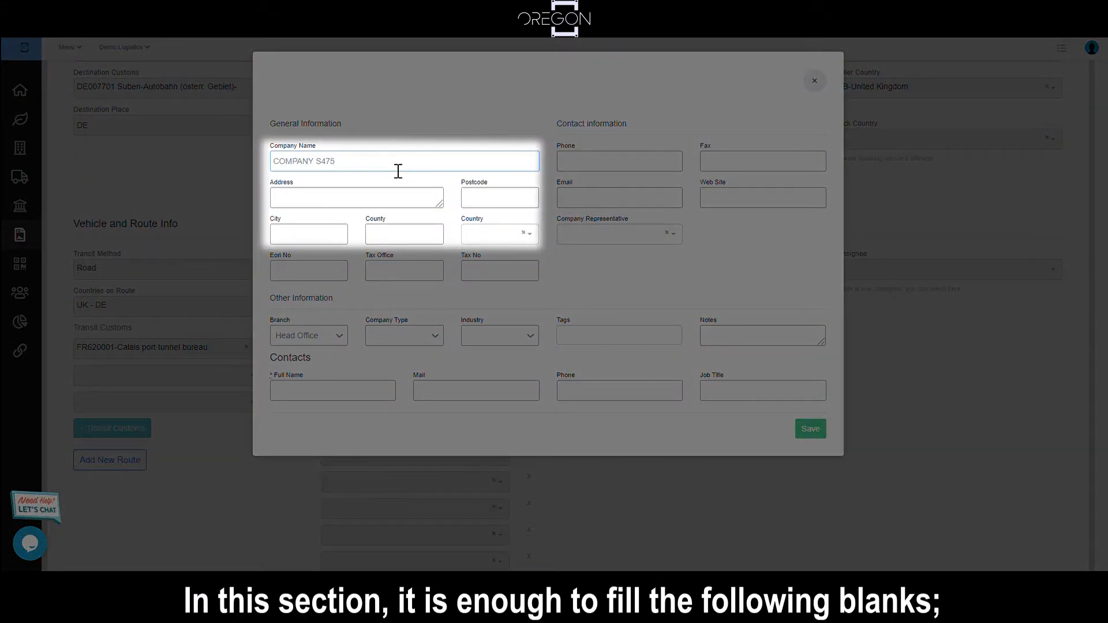
click(377, 198)
text(DOVER 17.STR)
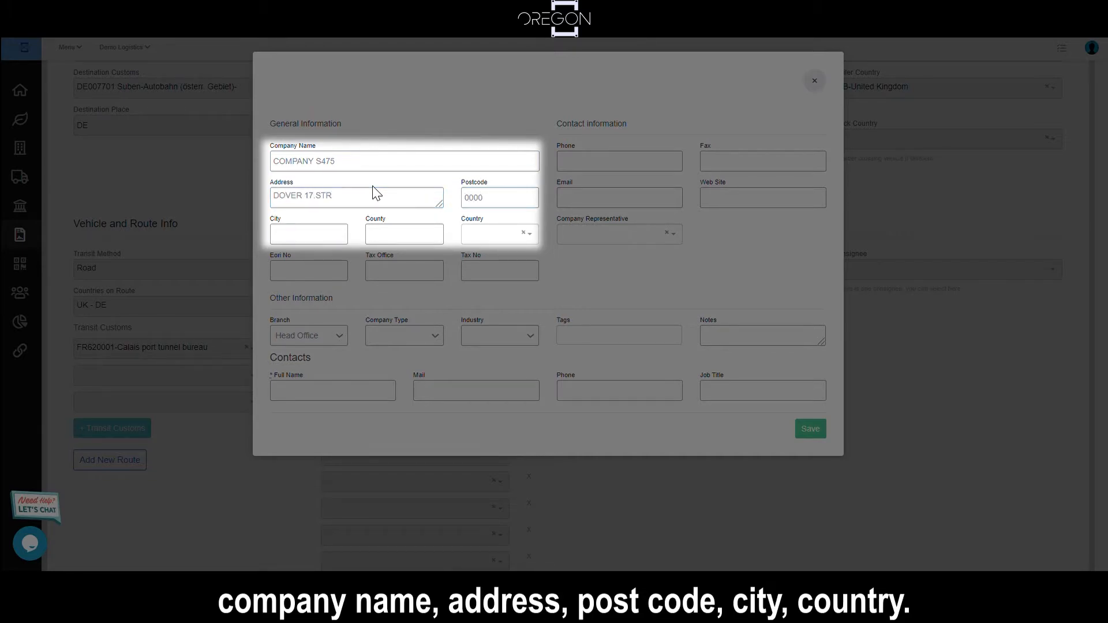
text(DOVER)
click(478, 235)
text(UNI)
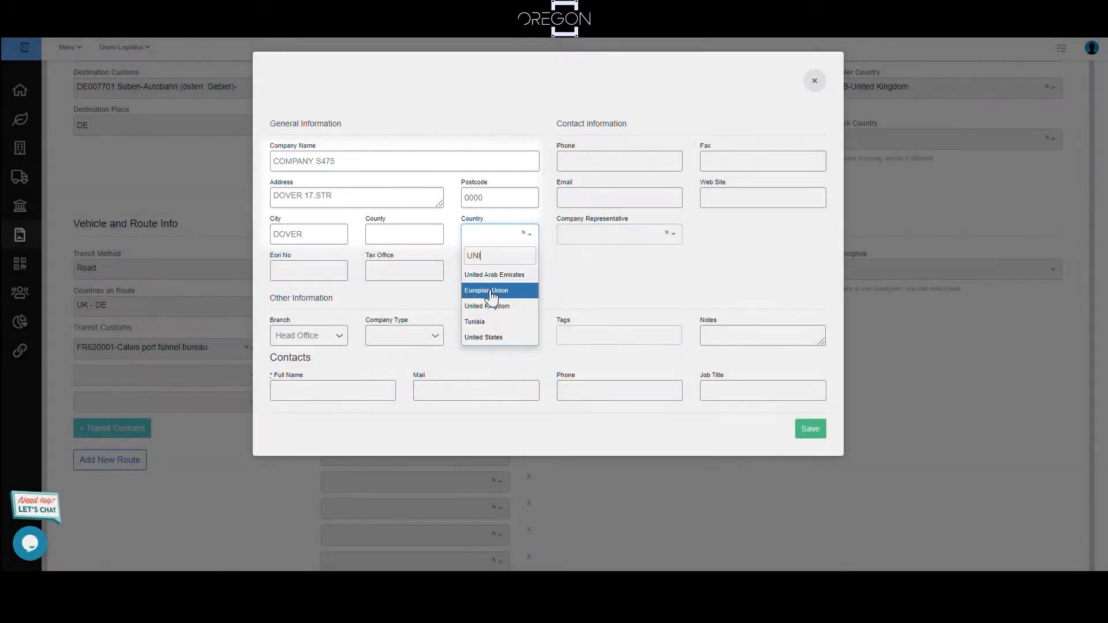
click(486, 307)
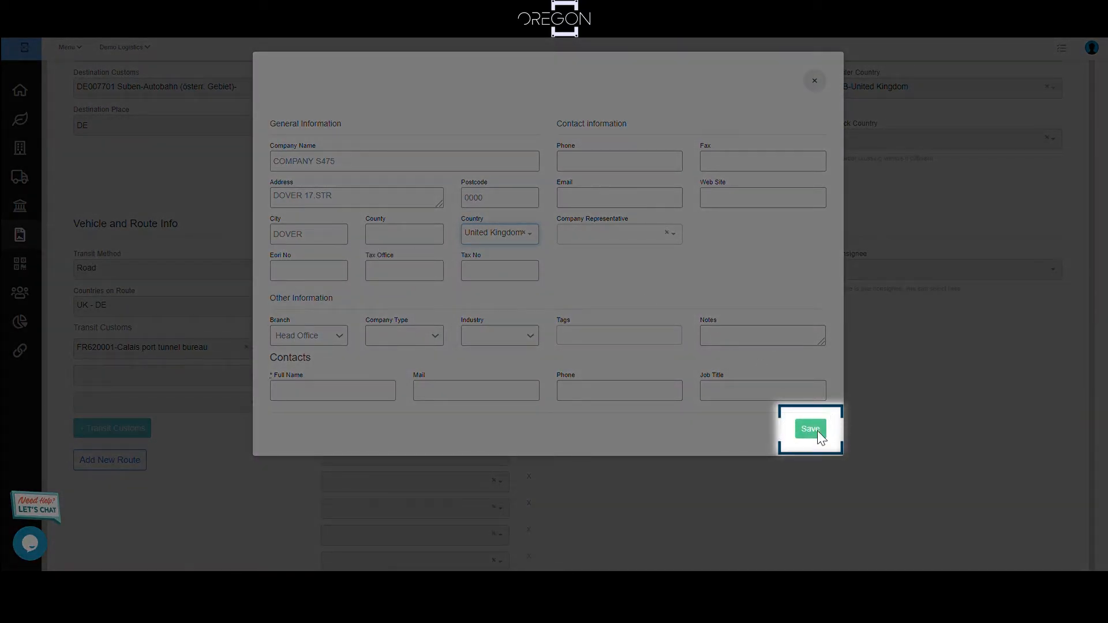
click(813, 437)
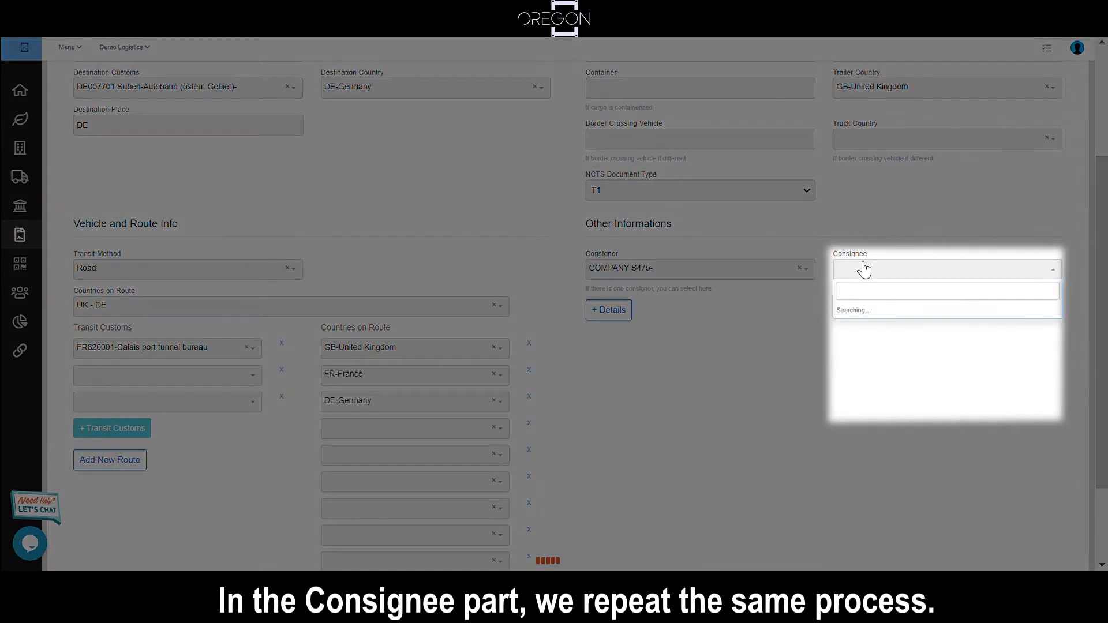
Step: Choose the existing company 3M DEUTSCHLAND GMBH as the consignee
click(859, 270)
scroll(887, 354, down, 5)
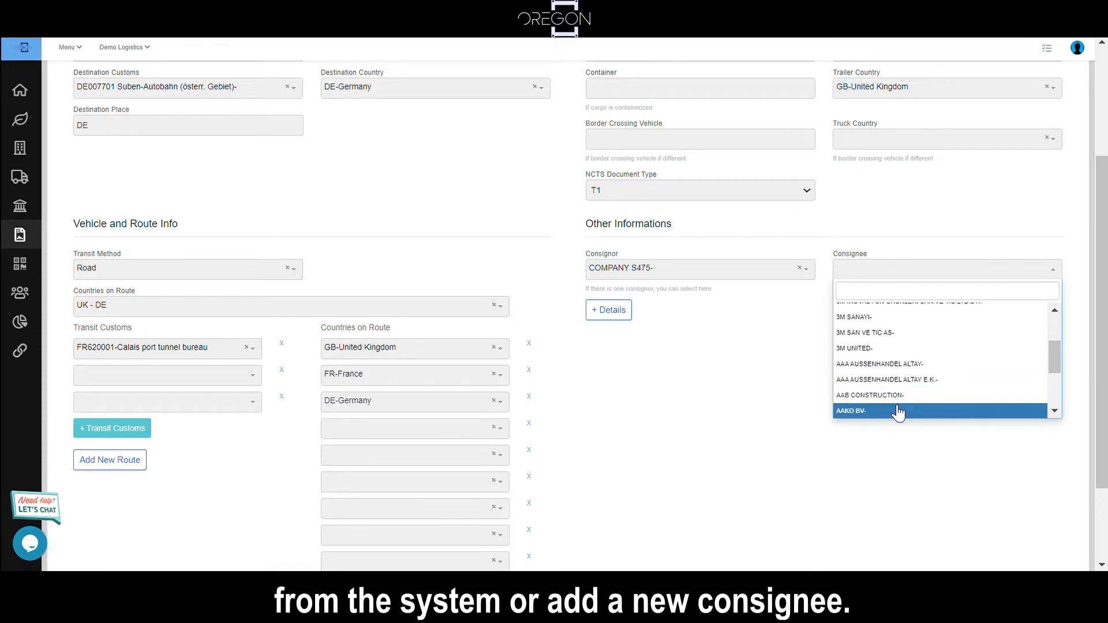
scroll(899, 381, up, 3)
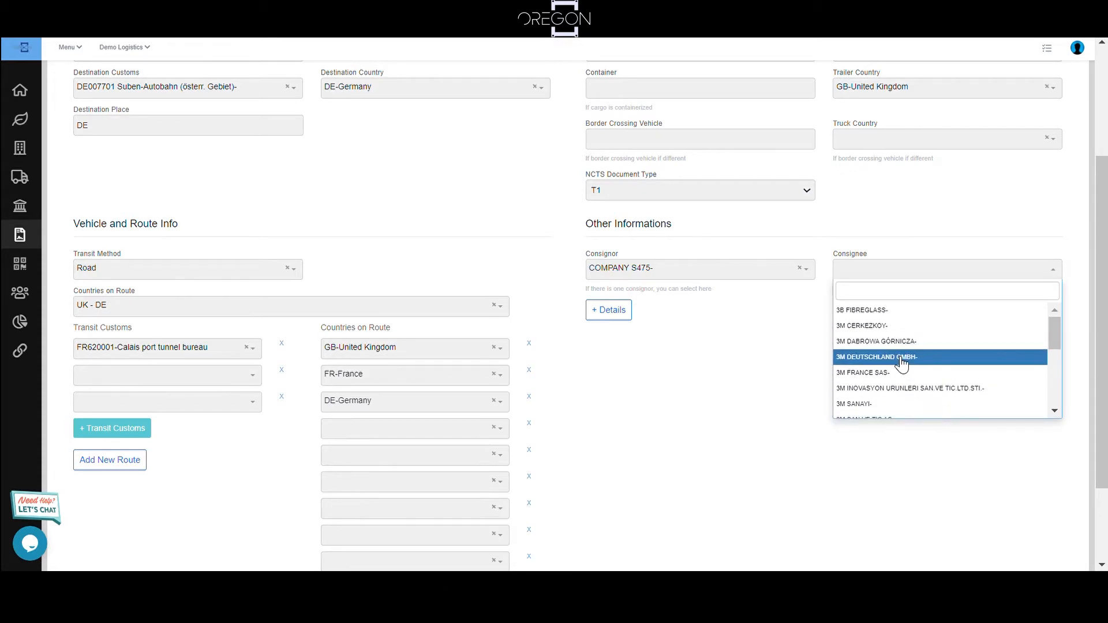
click(899, 357)
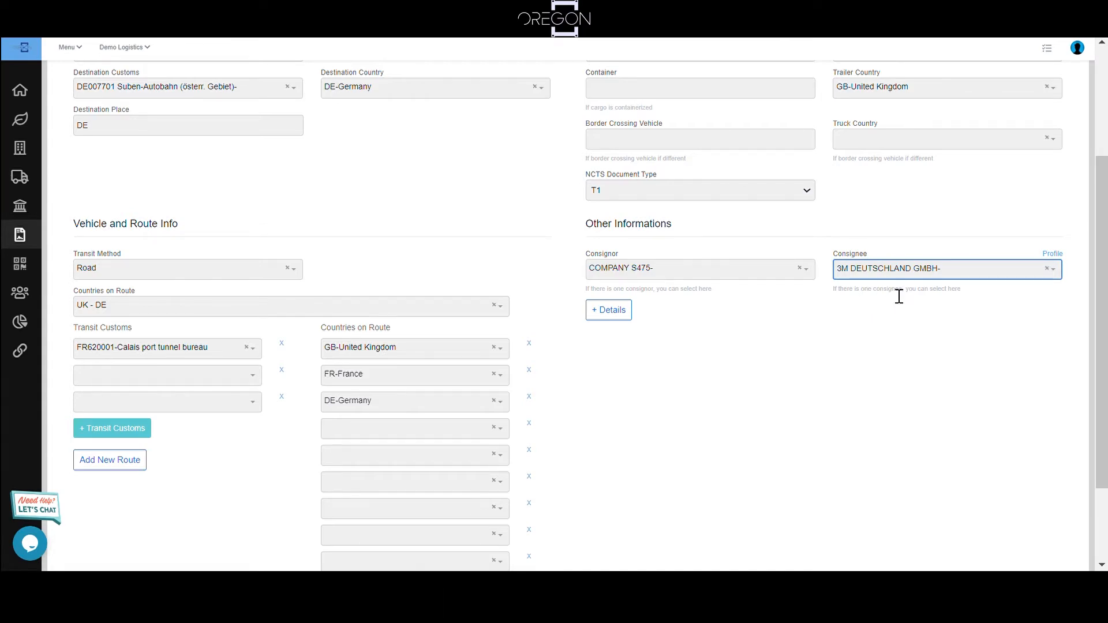
Step: Review the filled-in NCTS declaration form and save it
scroll(898, 294, up, 3)
scroll(874, 329, down, 1)
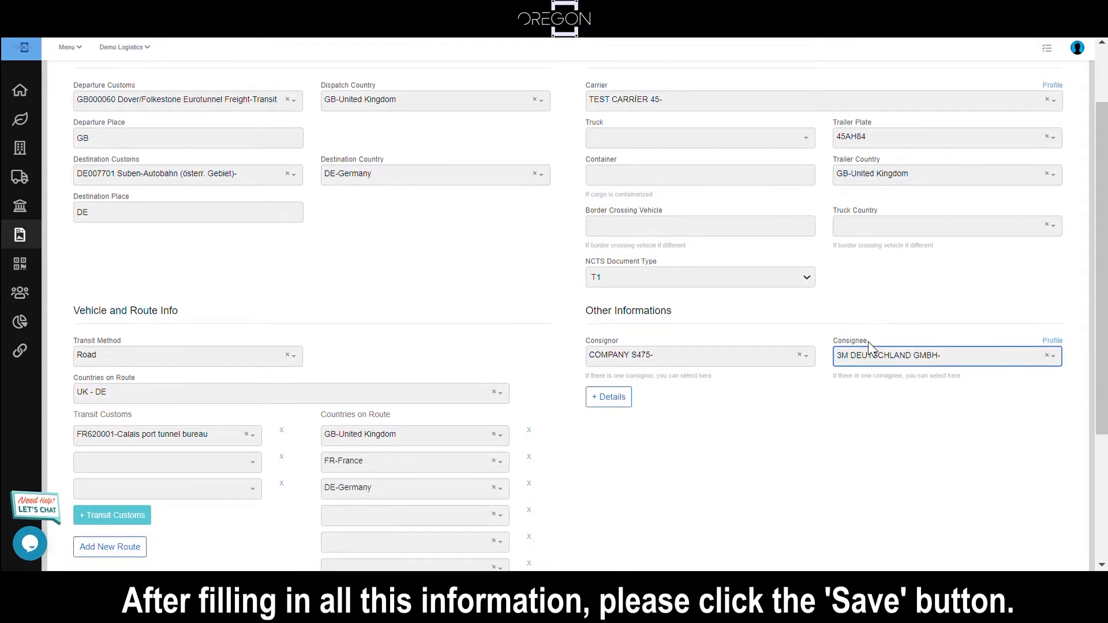
scroll(905, 391, down, 4)
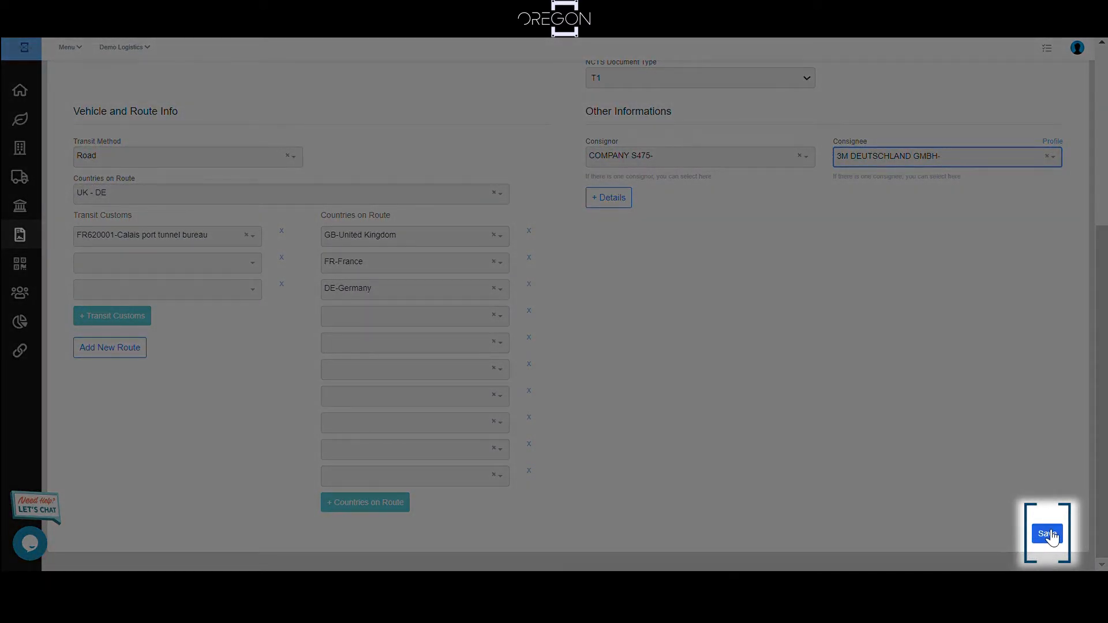
click(1047, 534)
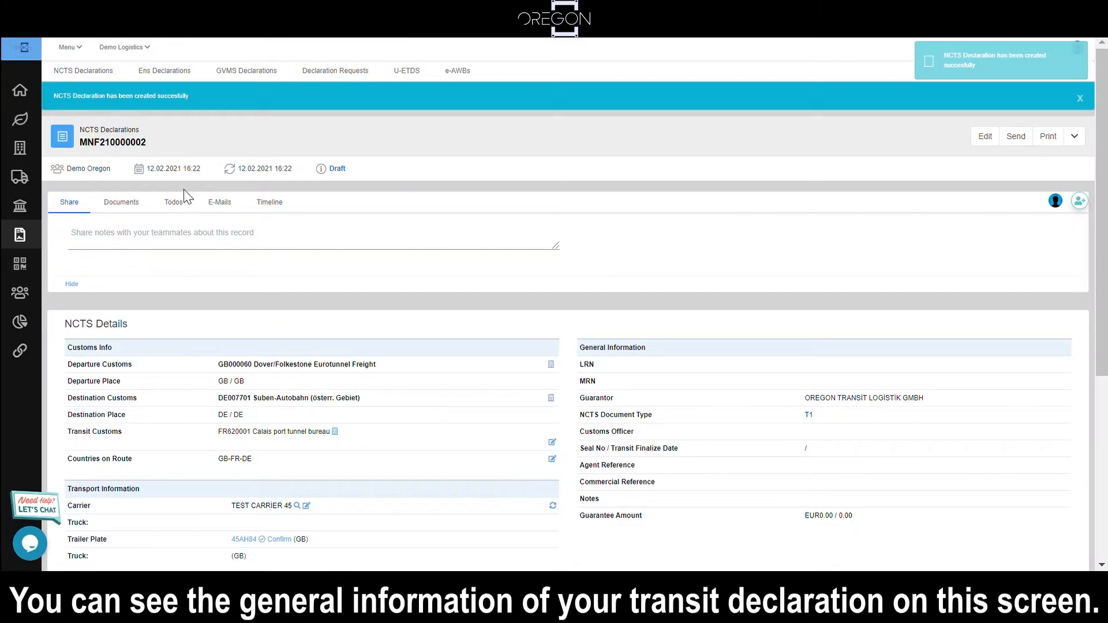
Step: Add a goods item to the declaration and set its HS code to 07020000-Tomatoes, fresh or chilled
scroll(242, 320, down, 2)
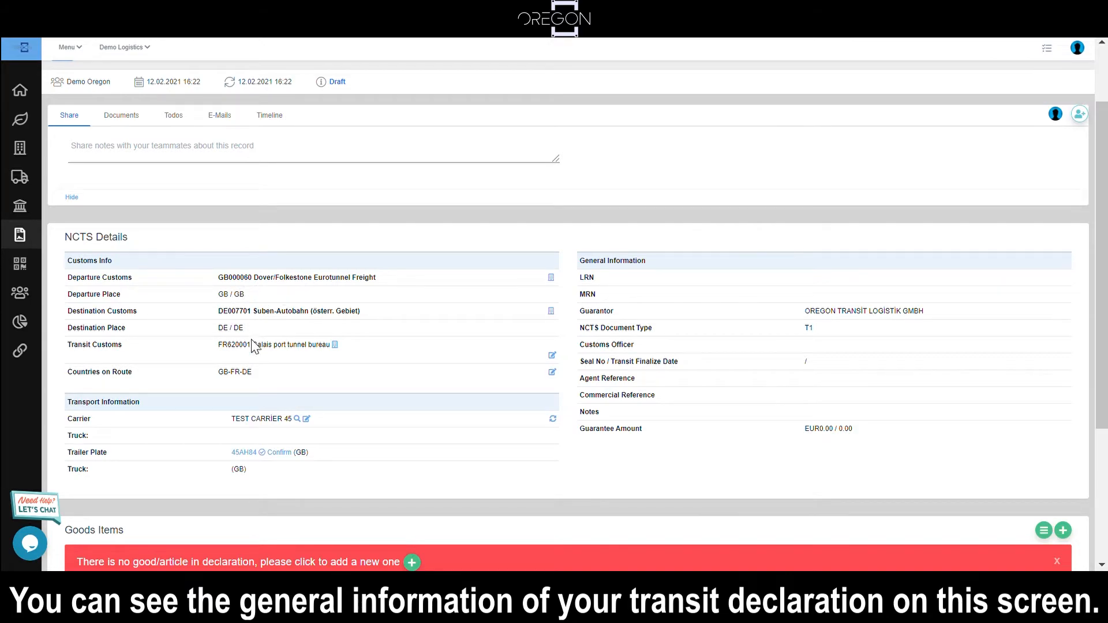
scroll(283, 394, down, 2)
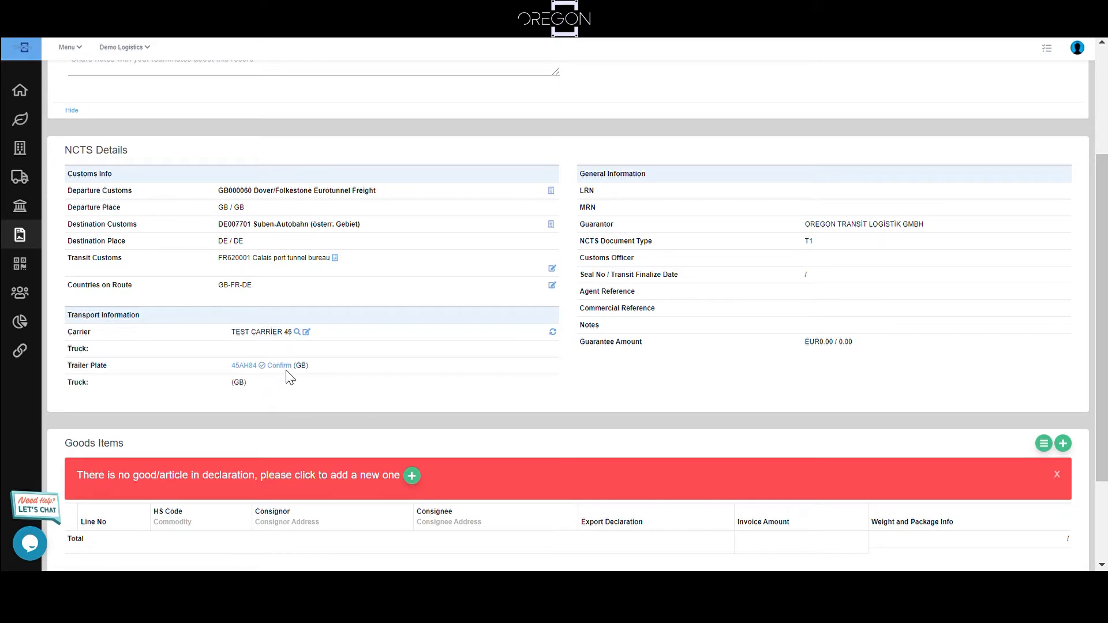
scroll(288, 378, down, 2)
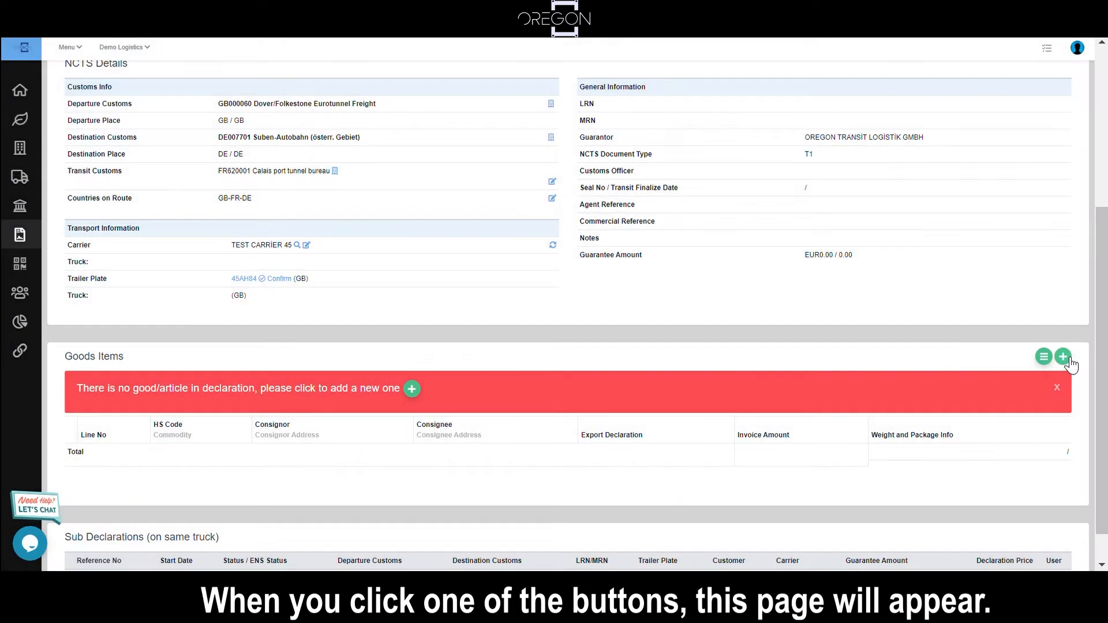
click(1065, 358)
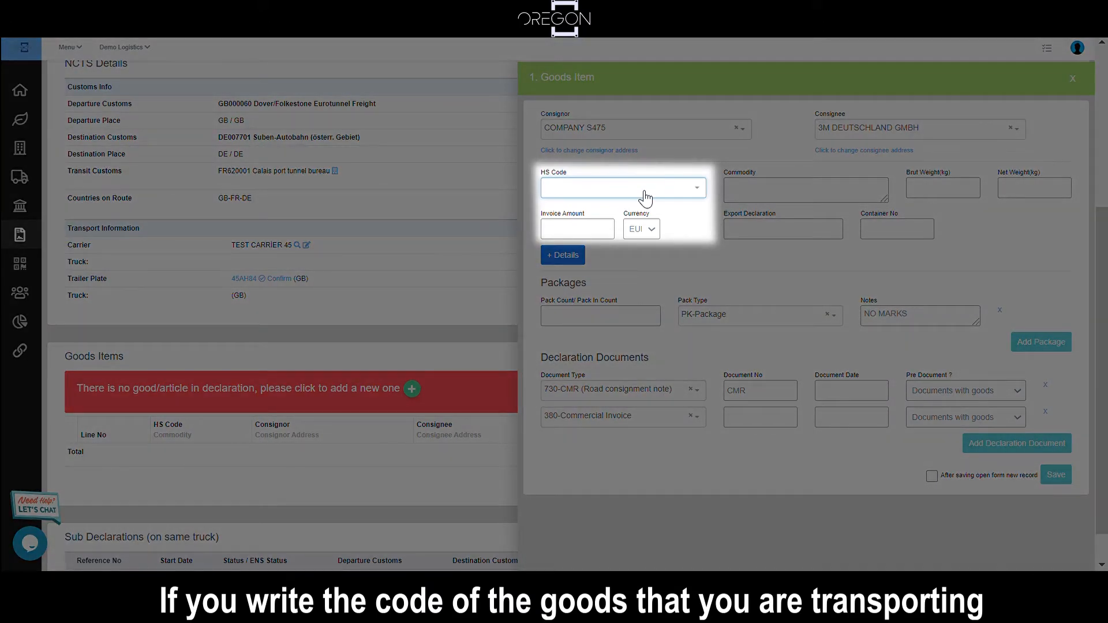
click(644, 192)
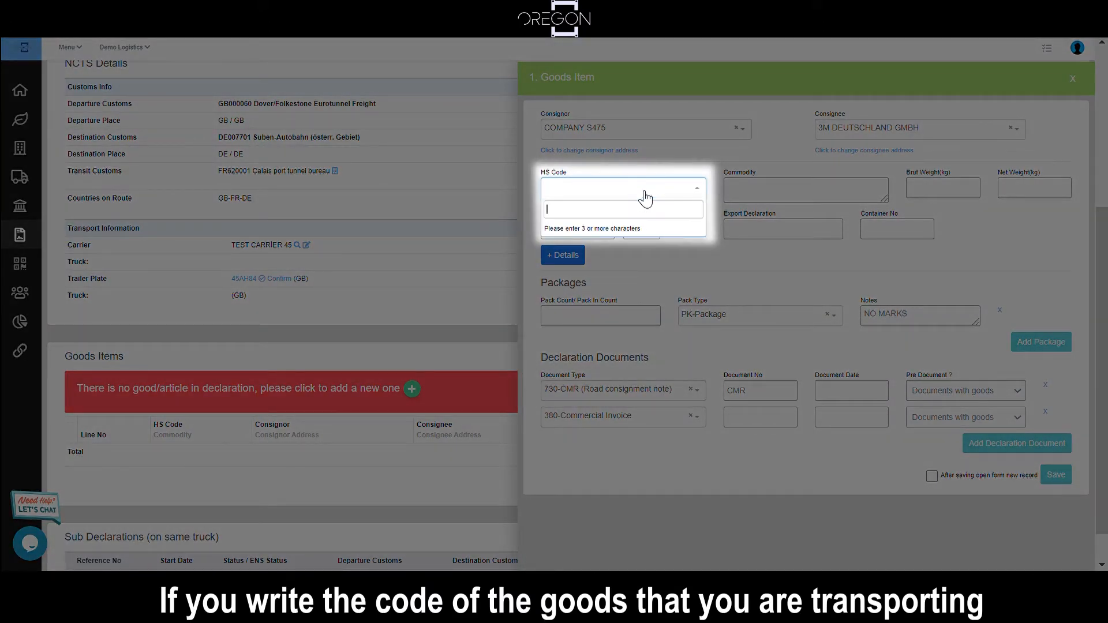
text(0702)
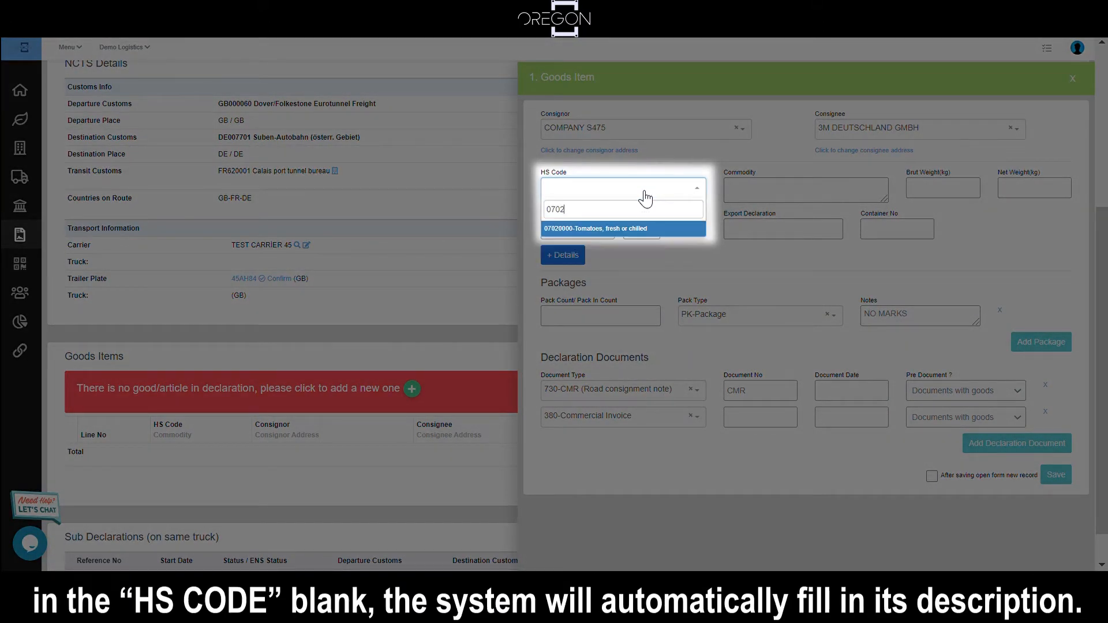
key(Return)
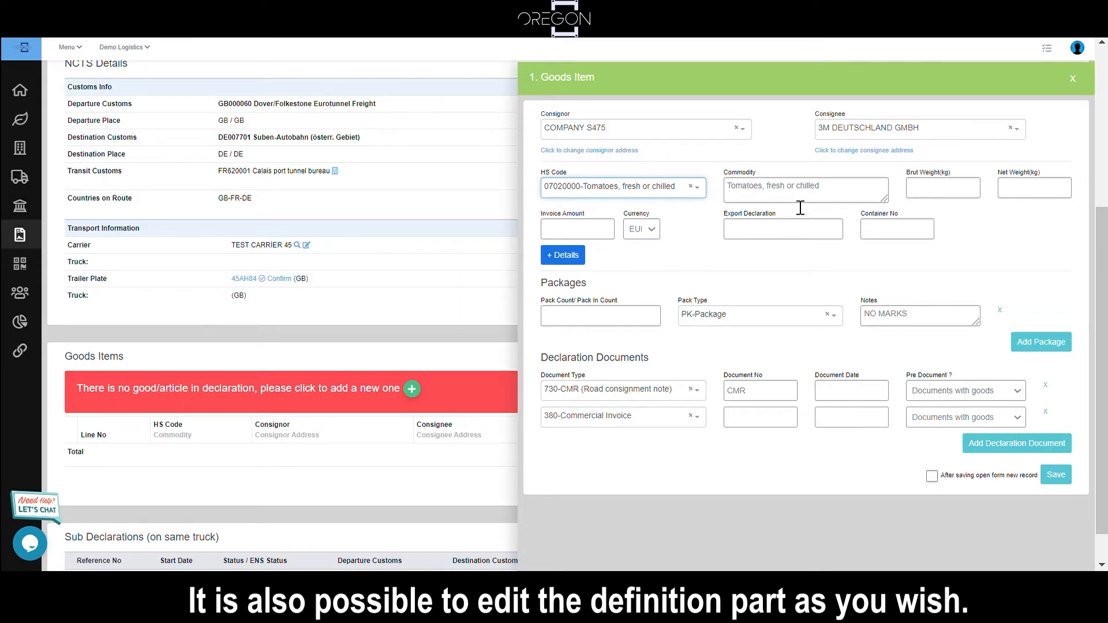
Step: Replace the goods item's commodity description with FRESH TOMATO and set its brut weight to 12590 kg
triple_click(765, 196)
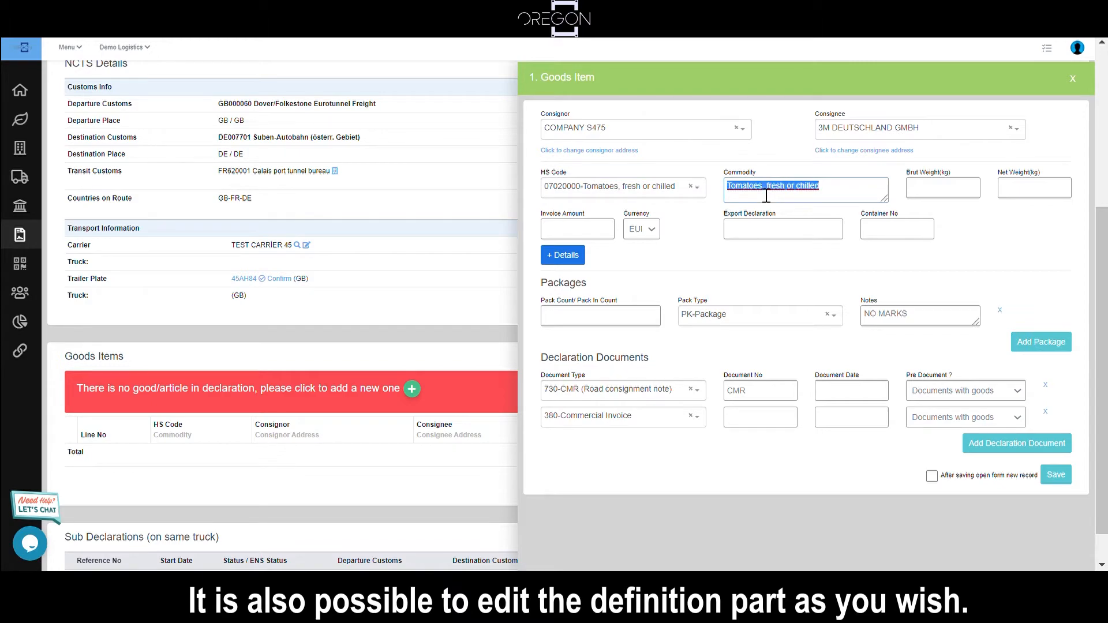
text(FRESH TOMATO)
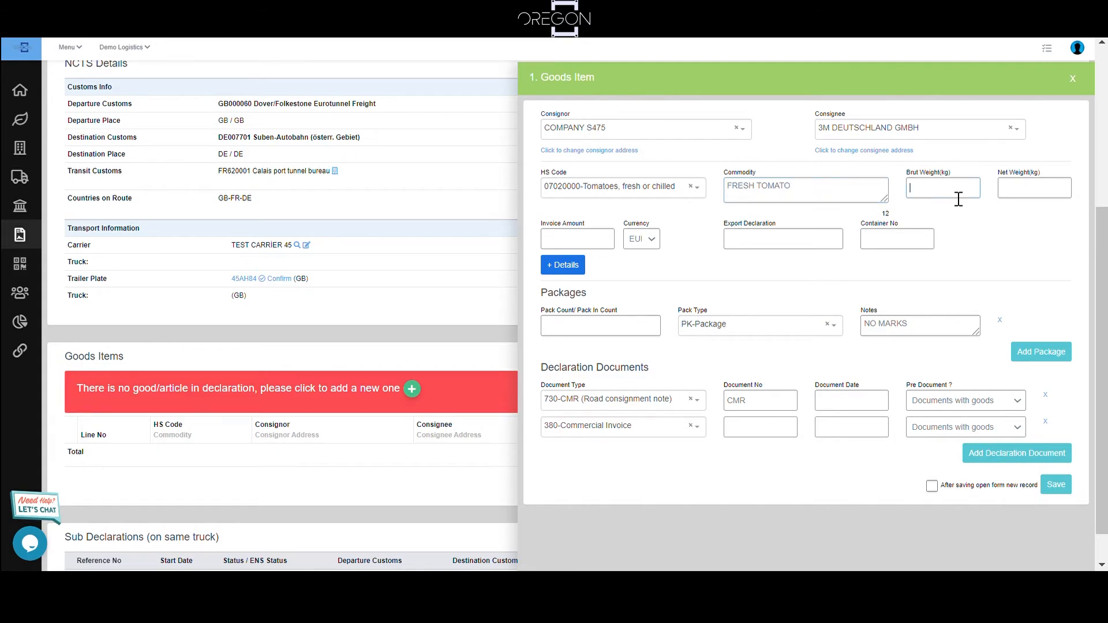
text(12590)
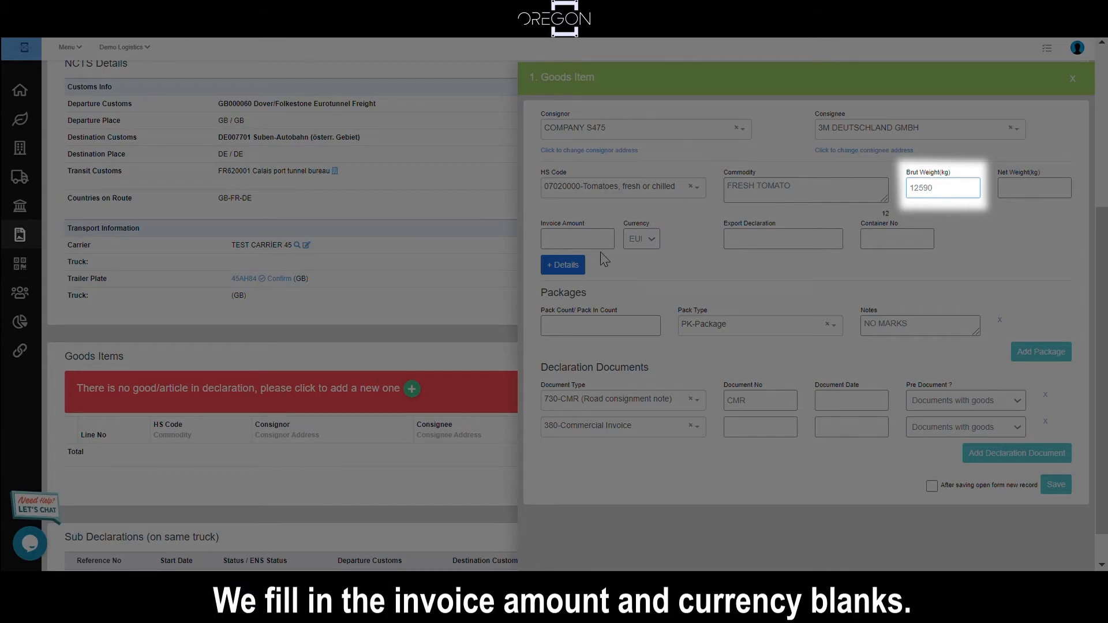
Step: Set the goods item's invoice amount to 16210 and its currency to GBP
click(600, 247)
text(1621)
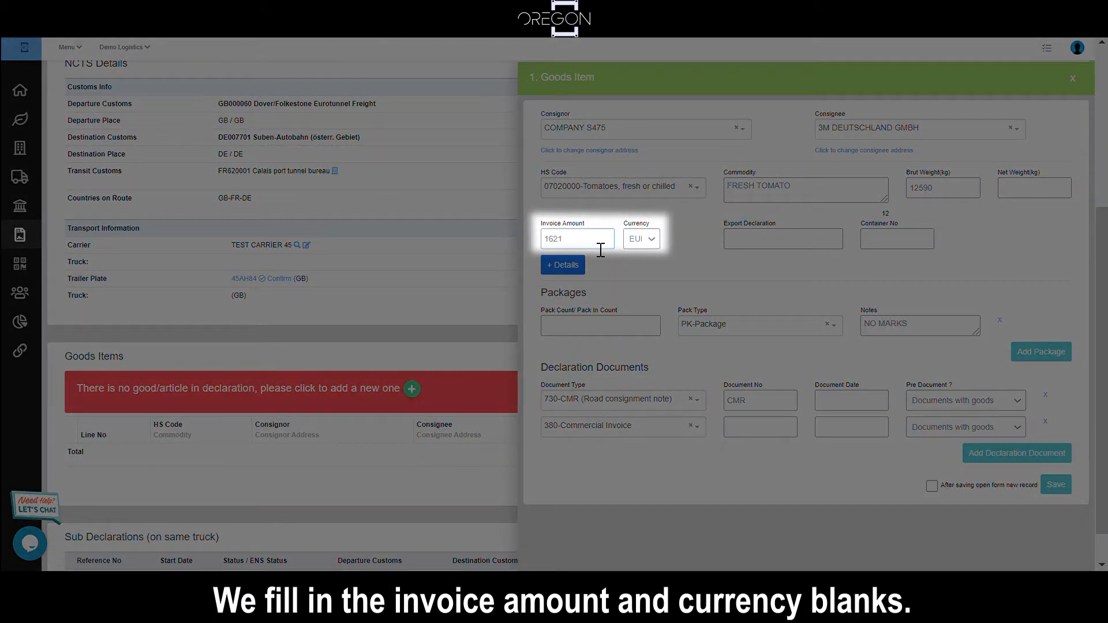
text(0)
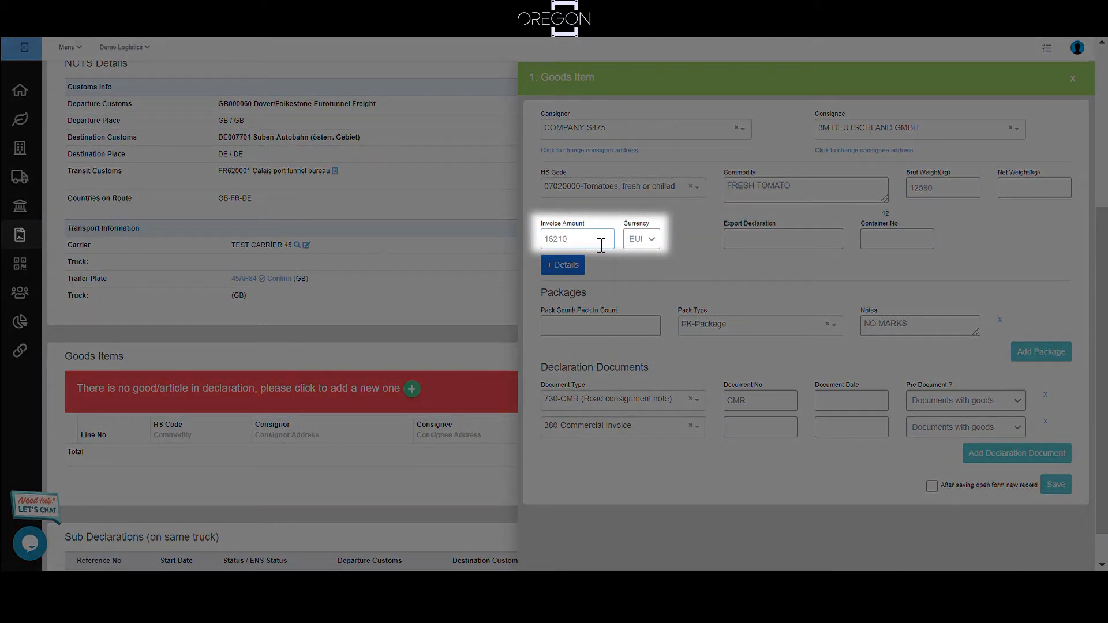
click(640, 257)
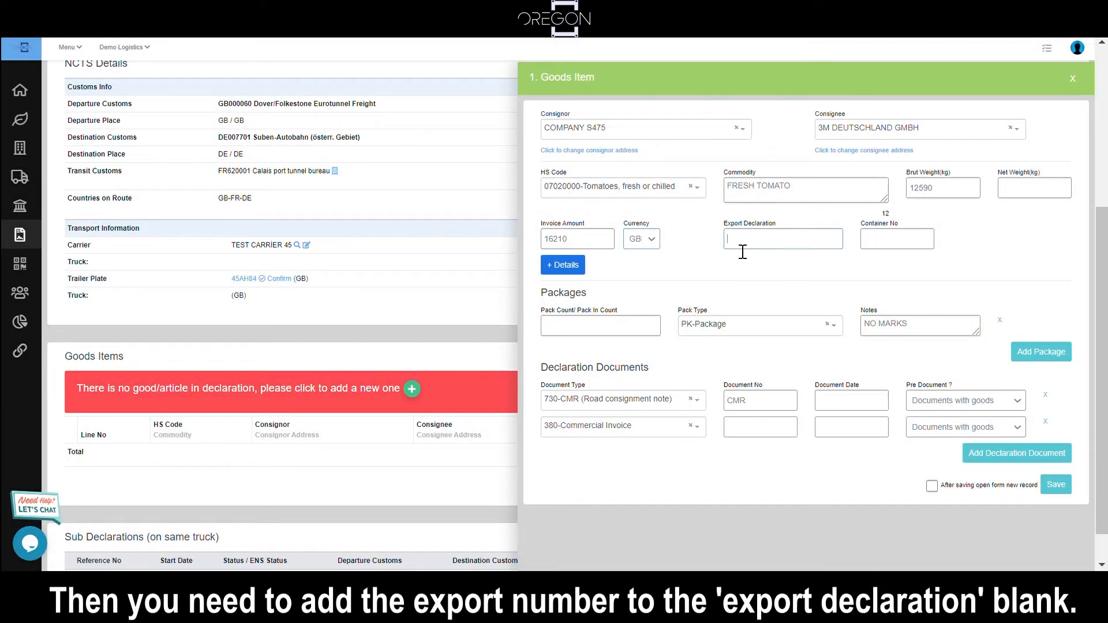
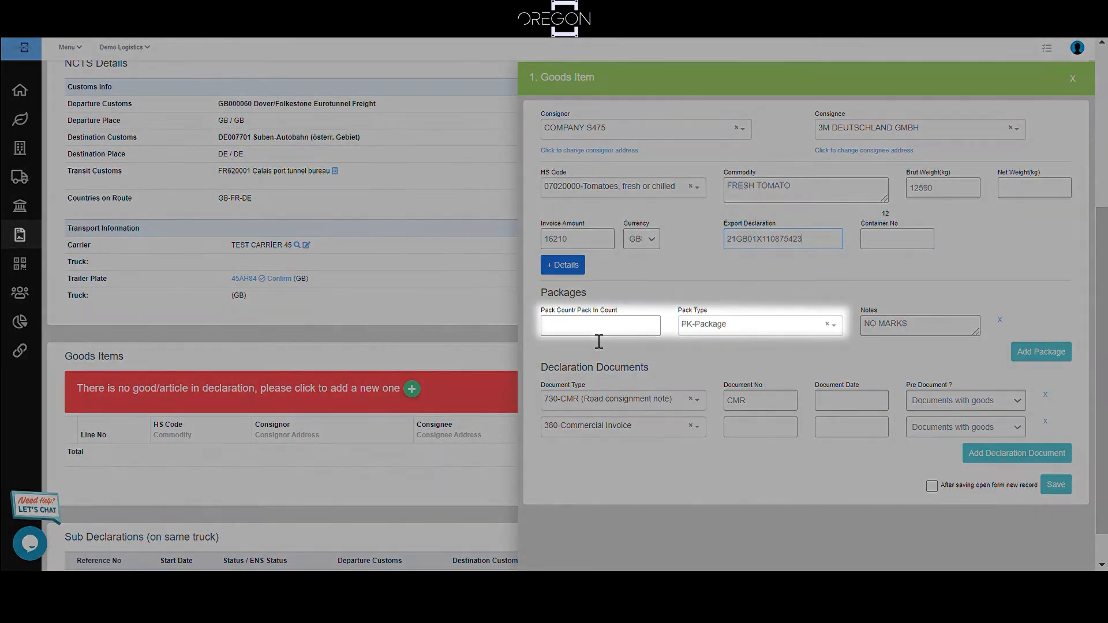
Step: Set the pack count to 26 and enter 4513 as the commercial invoice's document number
click(599, 328)
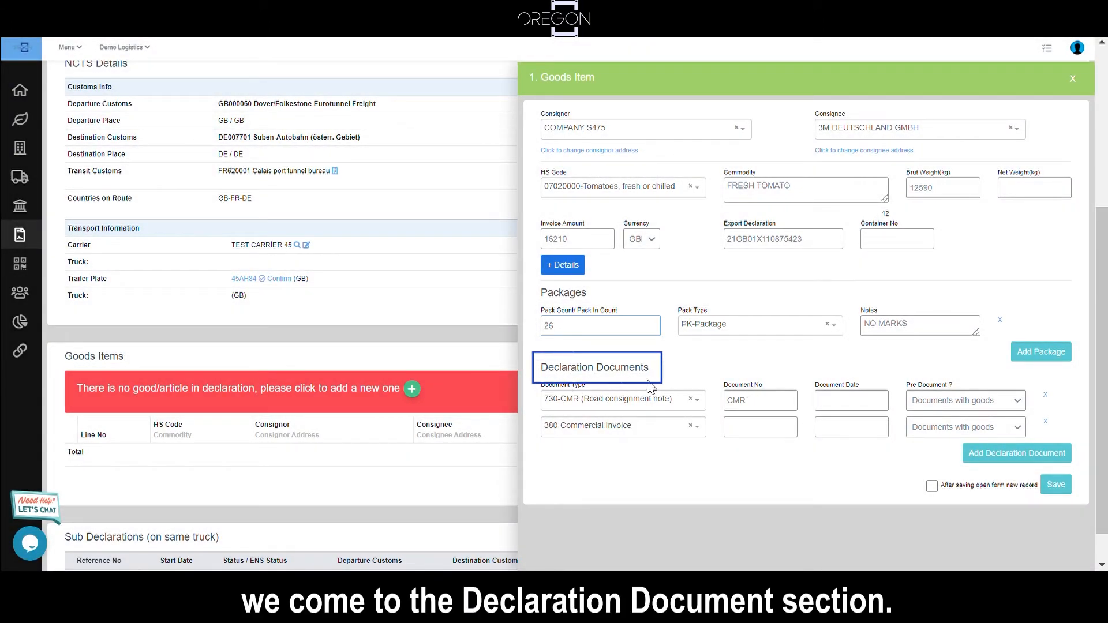
scroll(652, 392, down, 1)
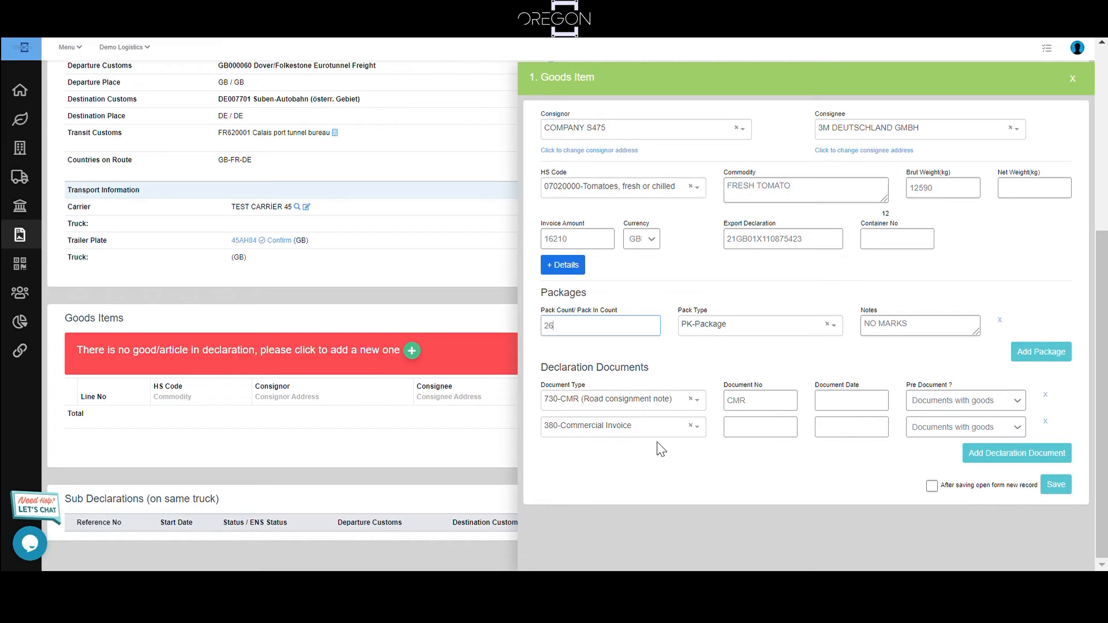
text(3)
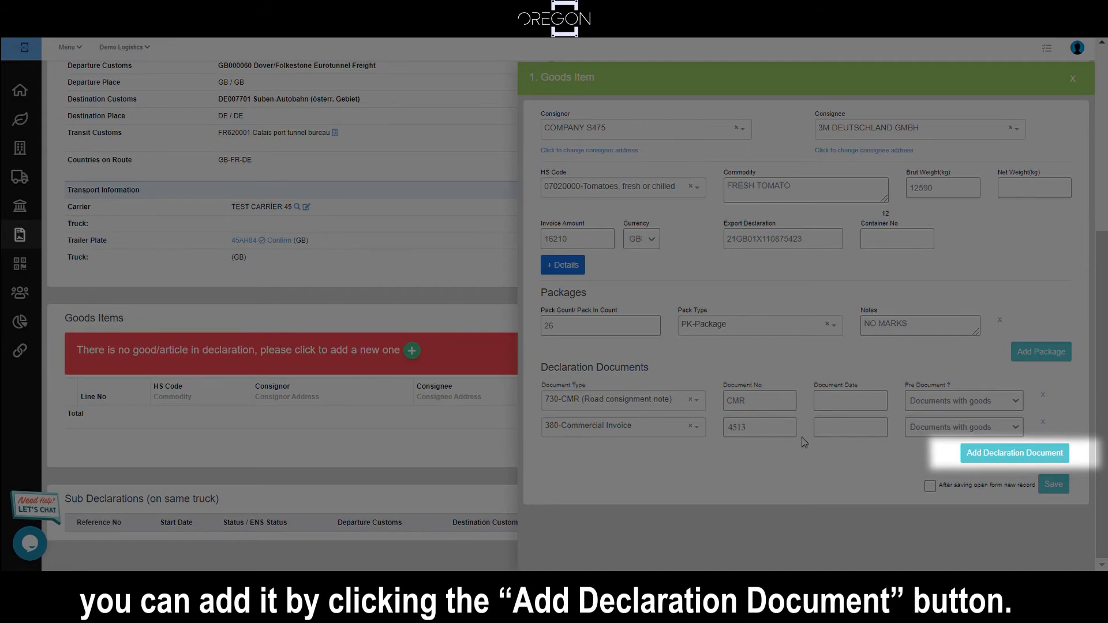
Step: Add an extra declaration document row to the goods item and start choosing its document type
click(993, 456)
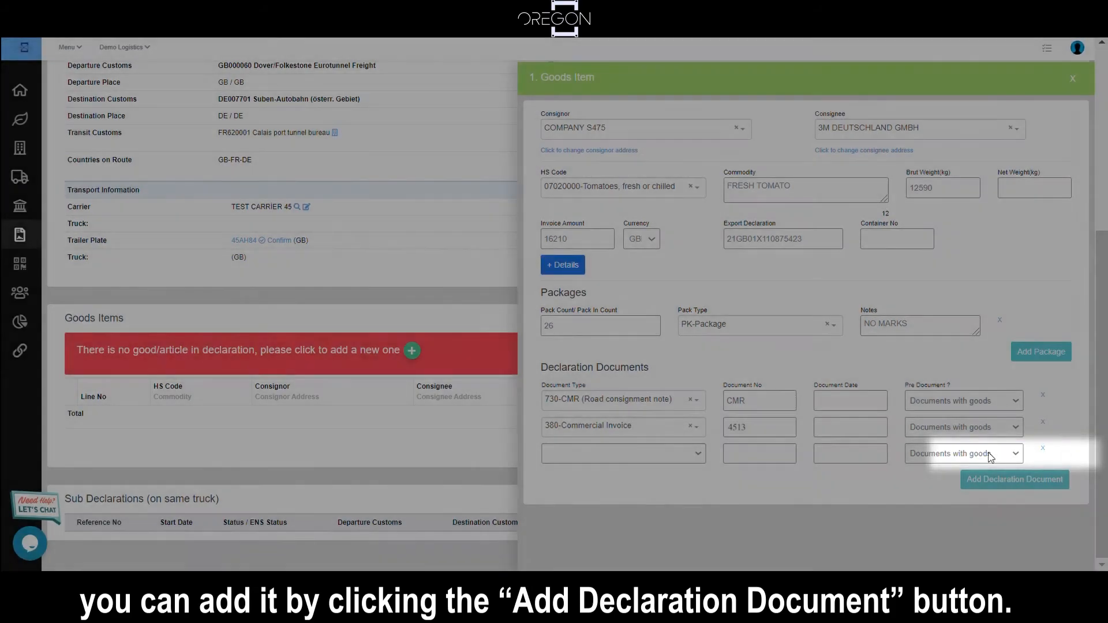
click(586, 455)
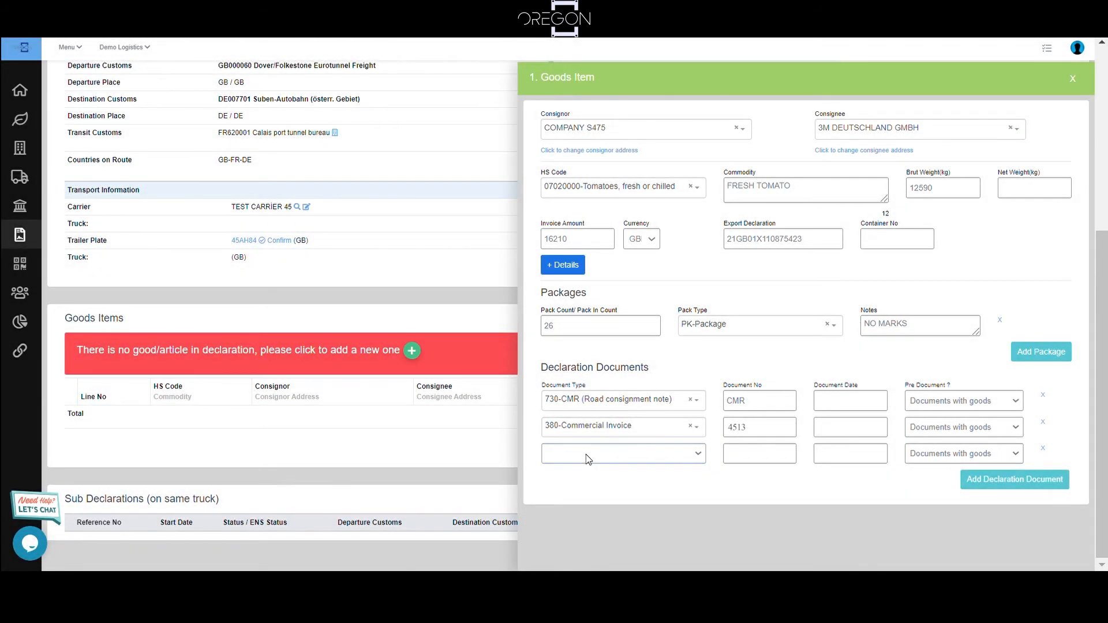
text(380)
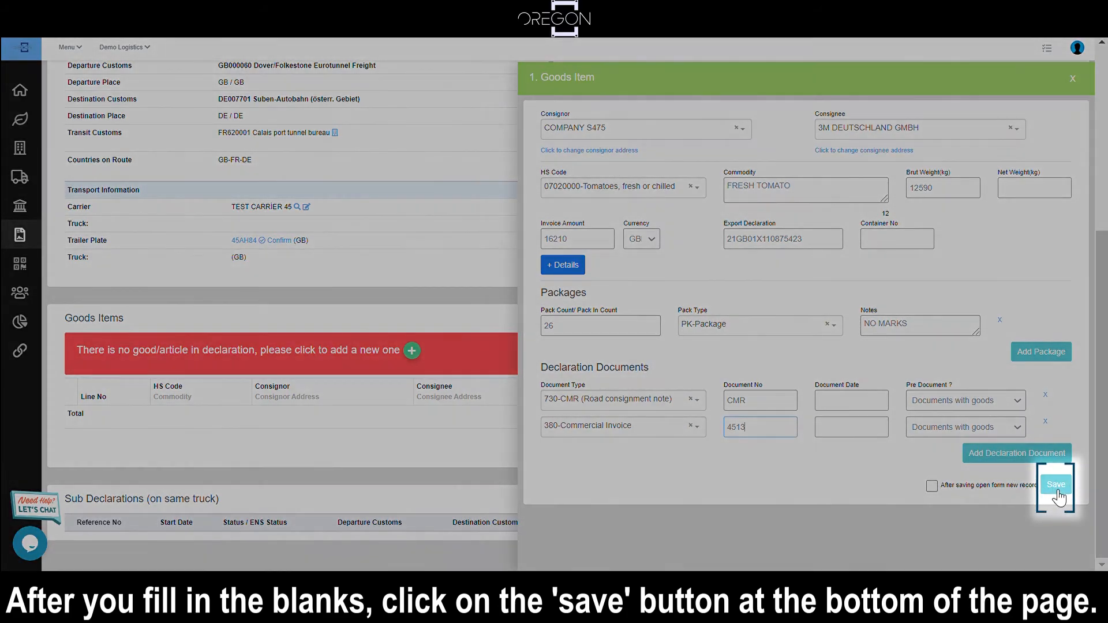
Step: Save the fresh tomato goods item and dismiss the confirmation message
click(1057, 492)
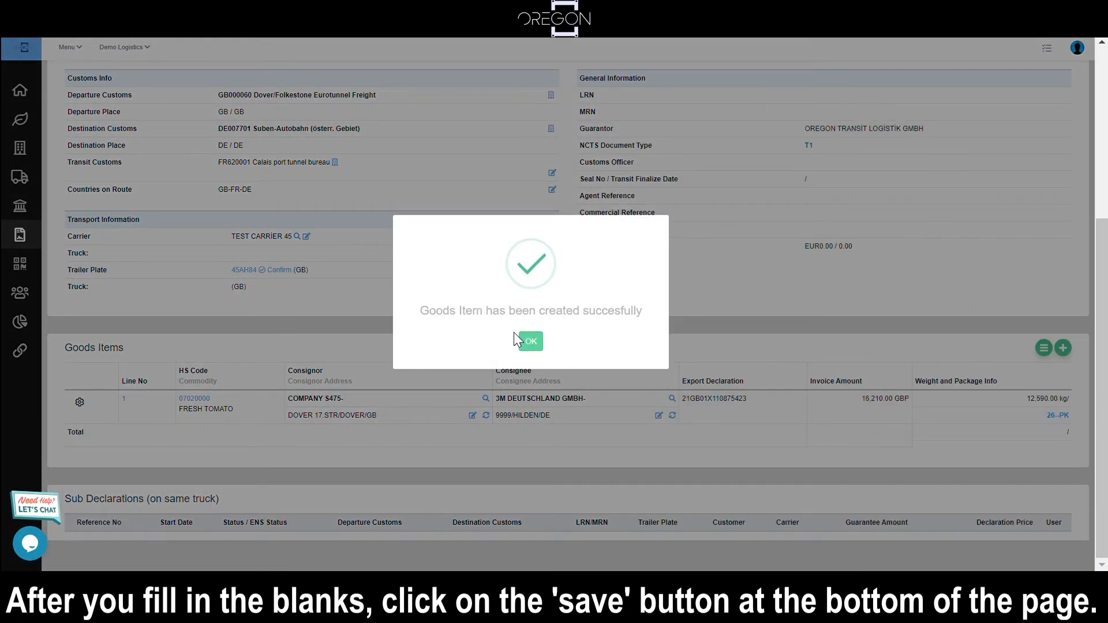
click(529, 341)
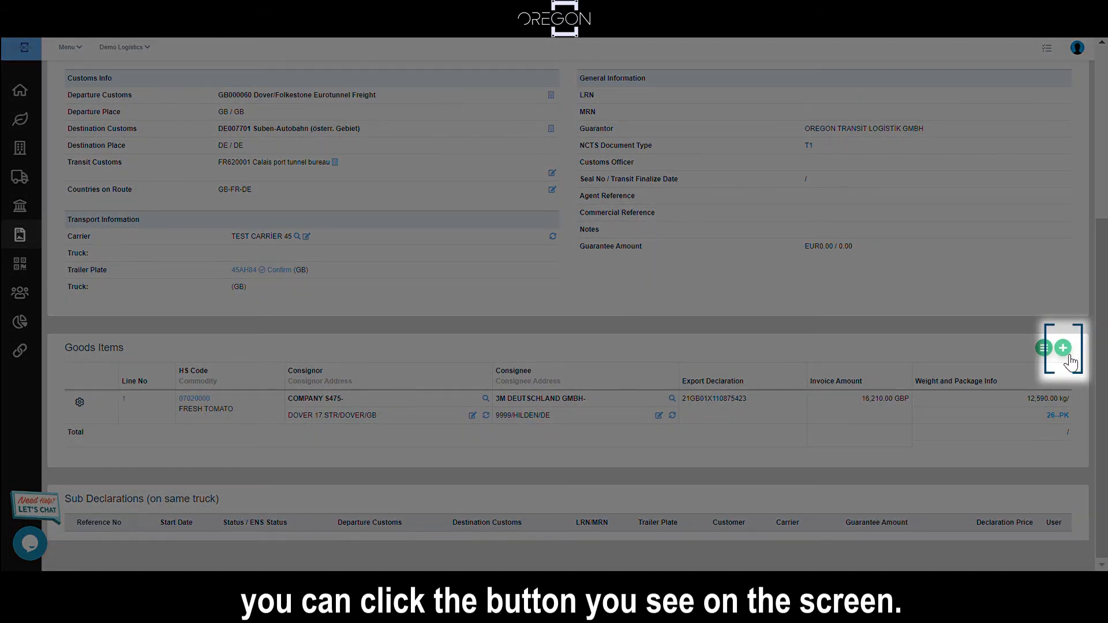
Step: Open a blank form for a second goods item and close it without entering anything
click(1064, 348)
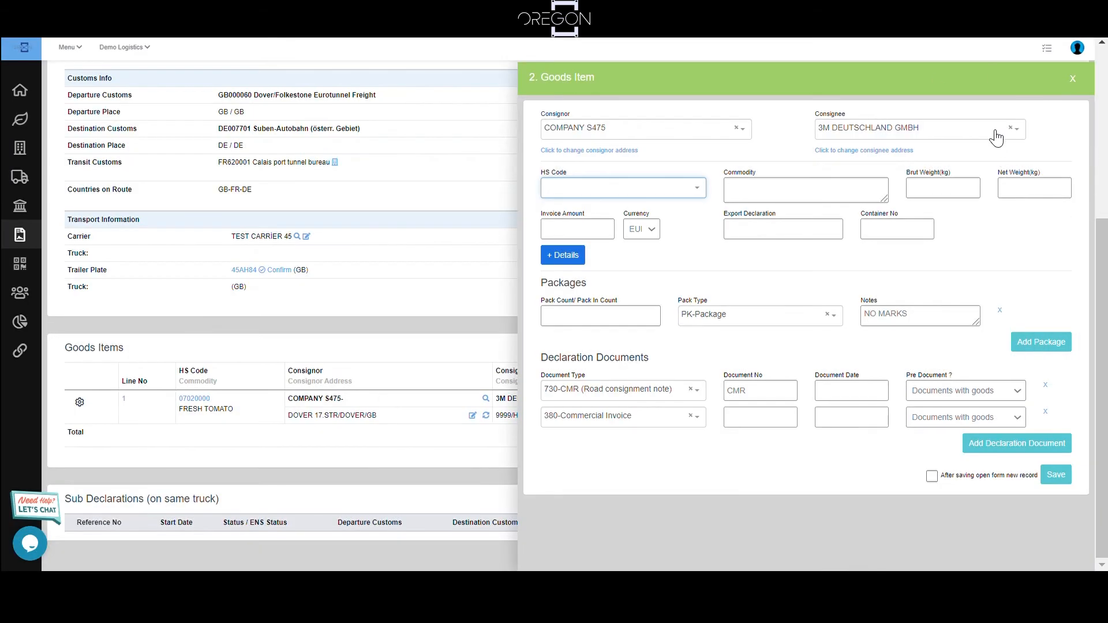
click(1087, 81)
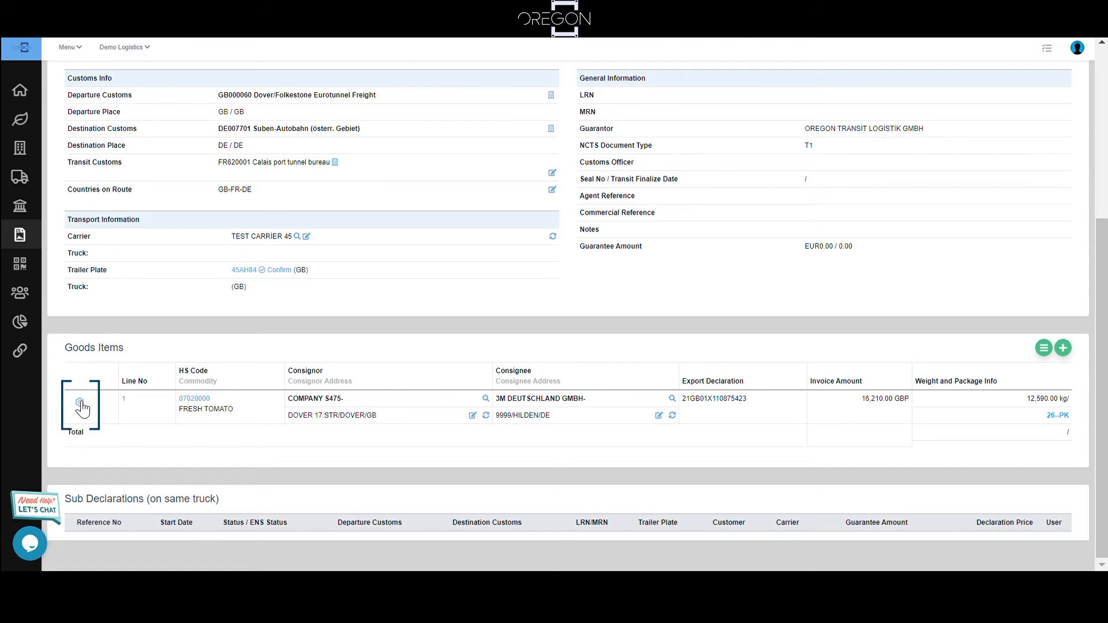
click(80, 404)
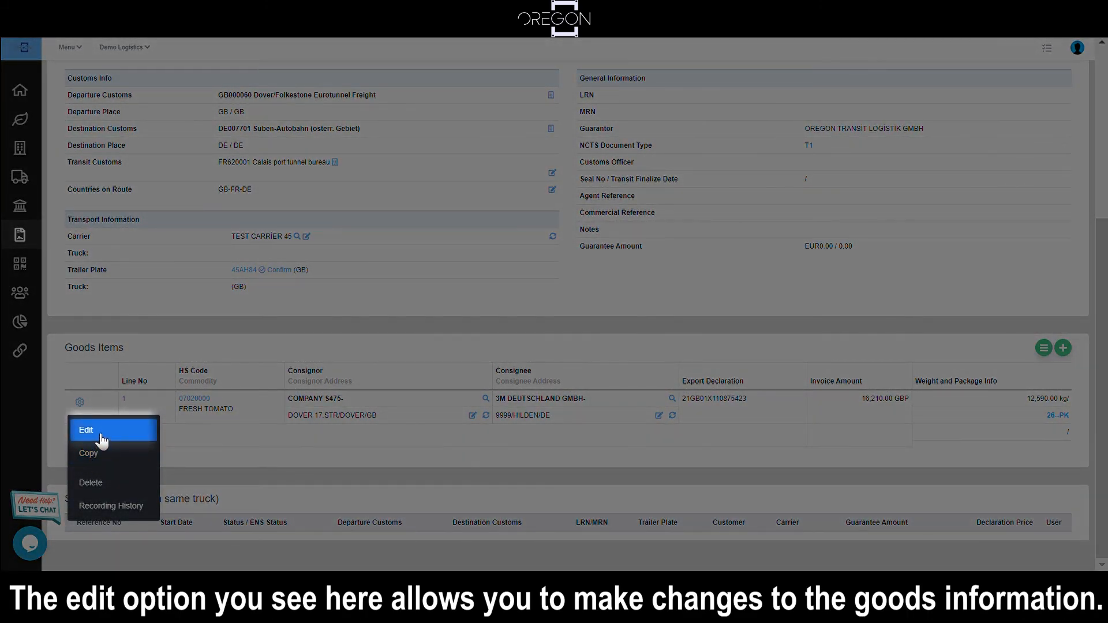
click(102, 440)
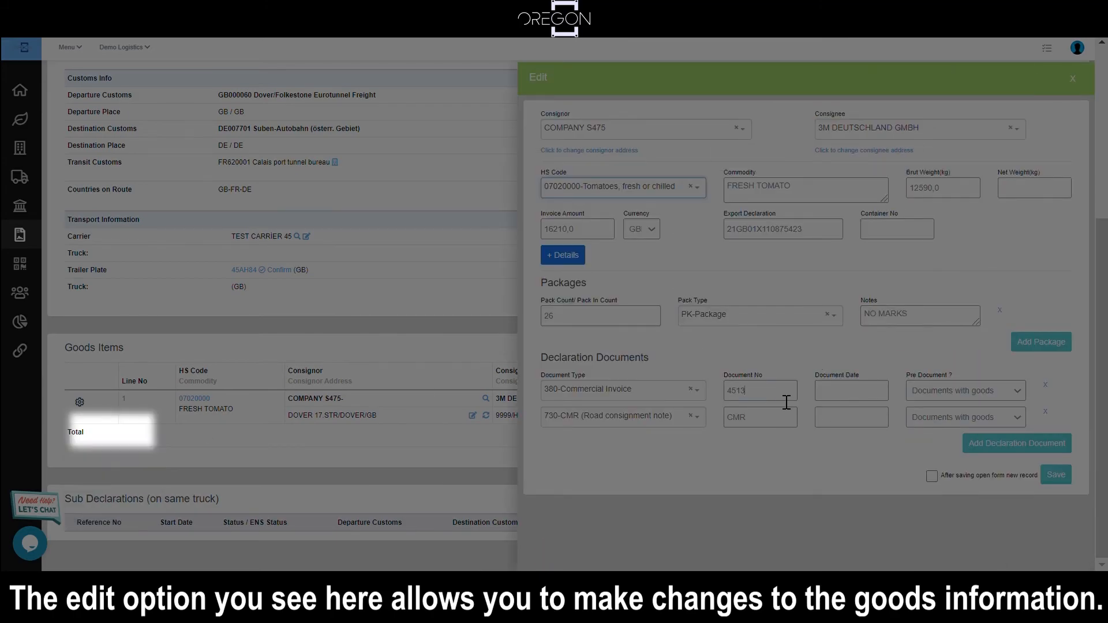
click(787, 401)
text(4542)
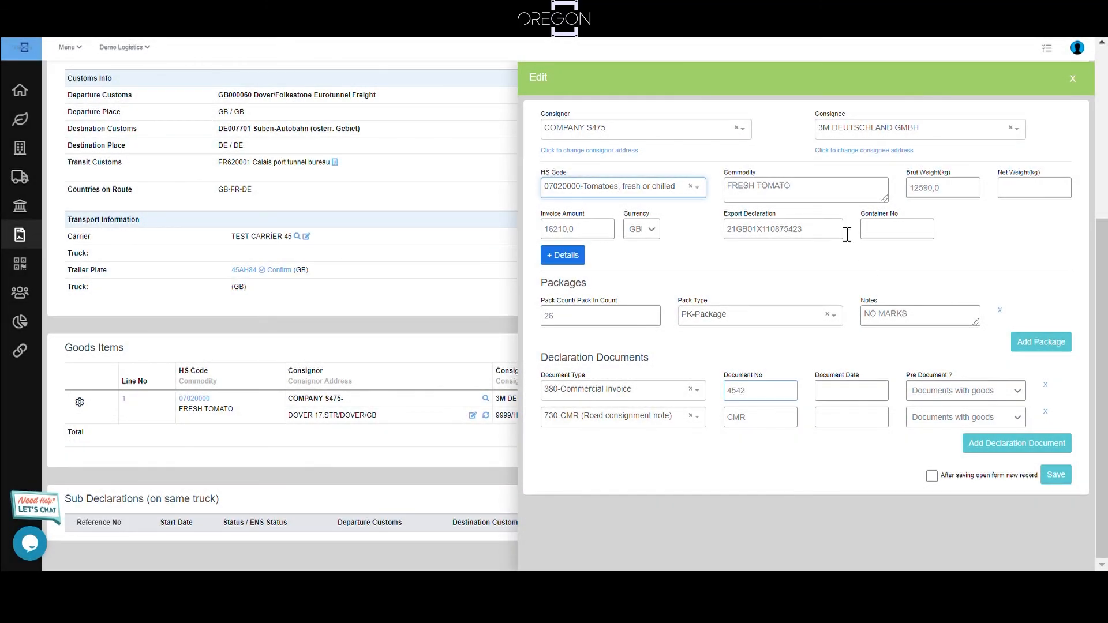
click(1061, 479)
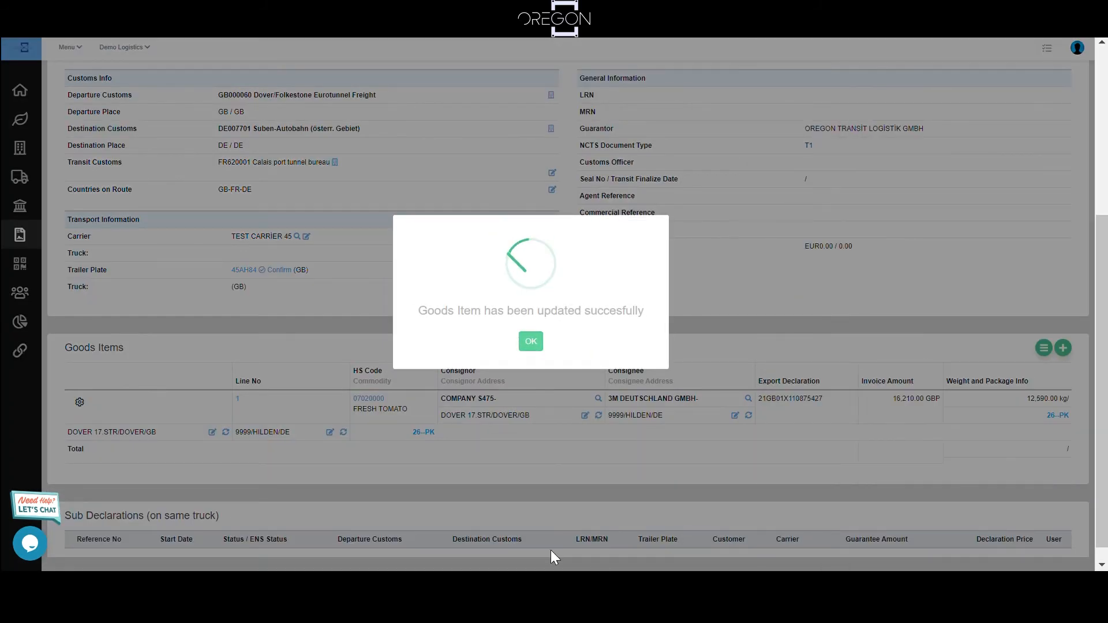
click(531, 344)
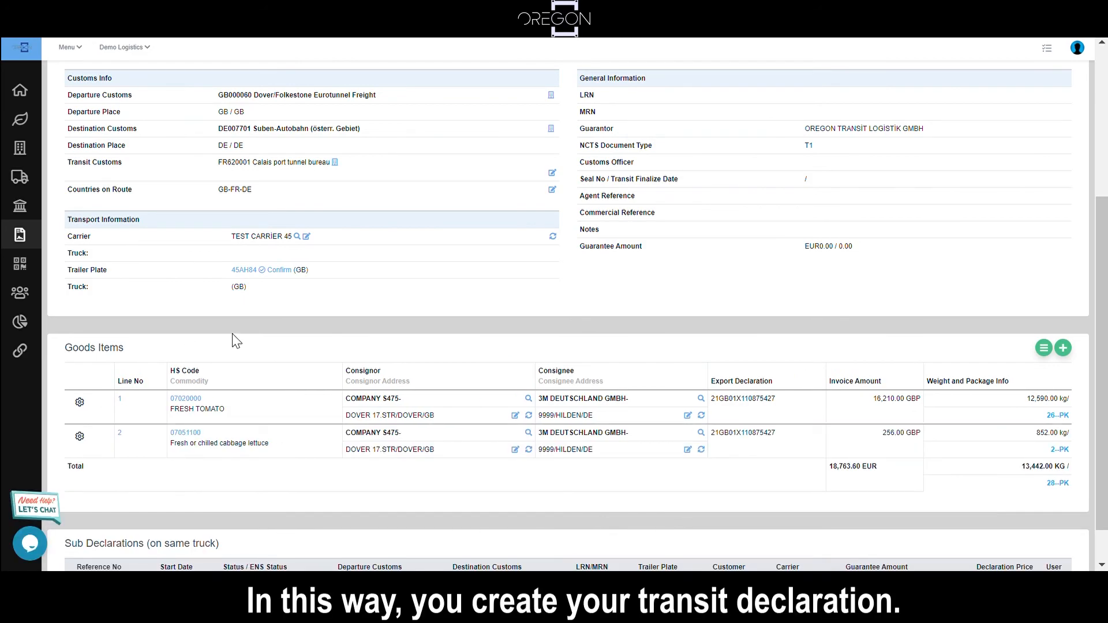
Step: Open the support chat and send the message "Hello , I need help for ref .."
scroll(726, 366, up, 2)
scroll(725, 366, up, 3)
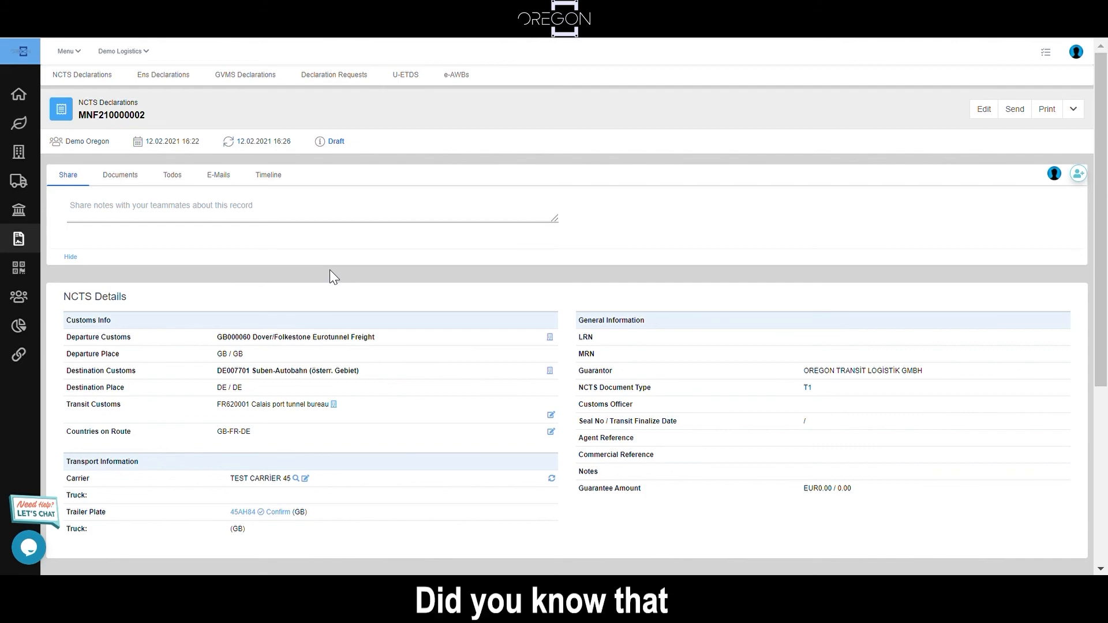
click(29, 548)
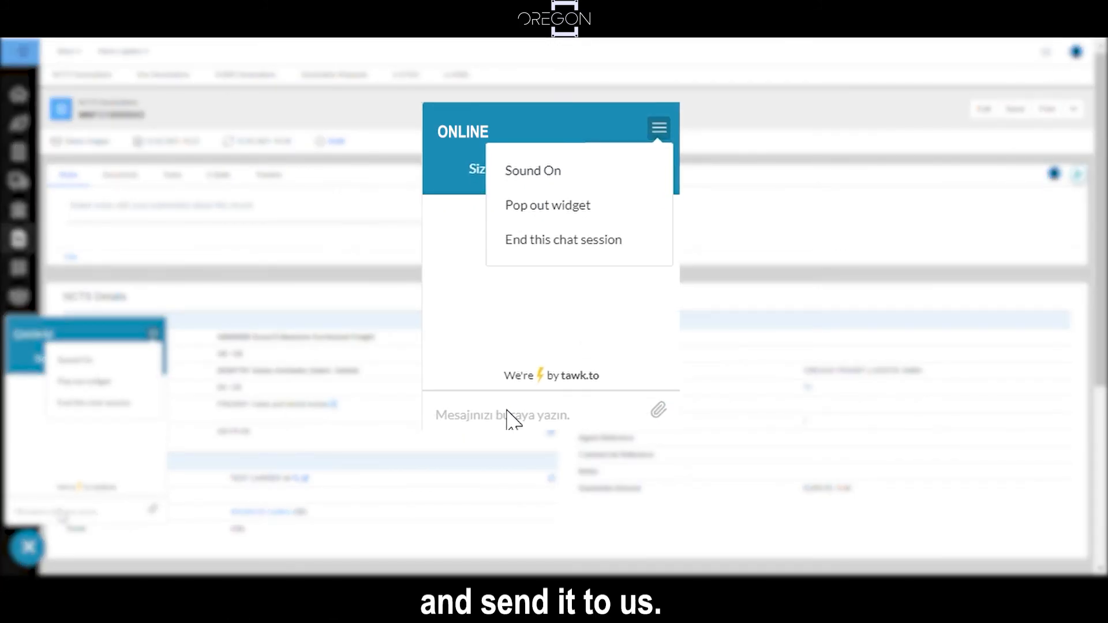
click(510, 418)
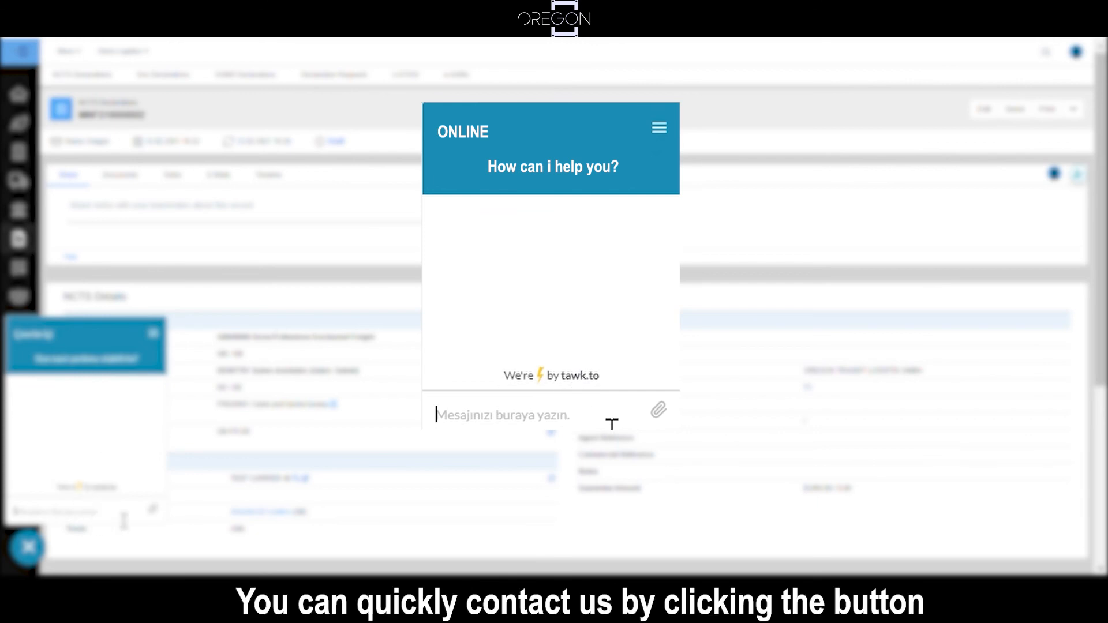
text(Hello , I need help for re)
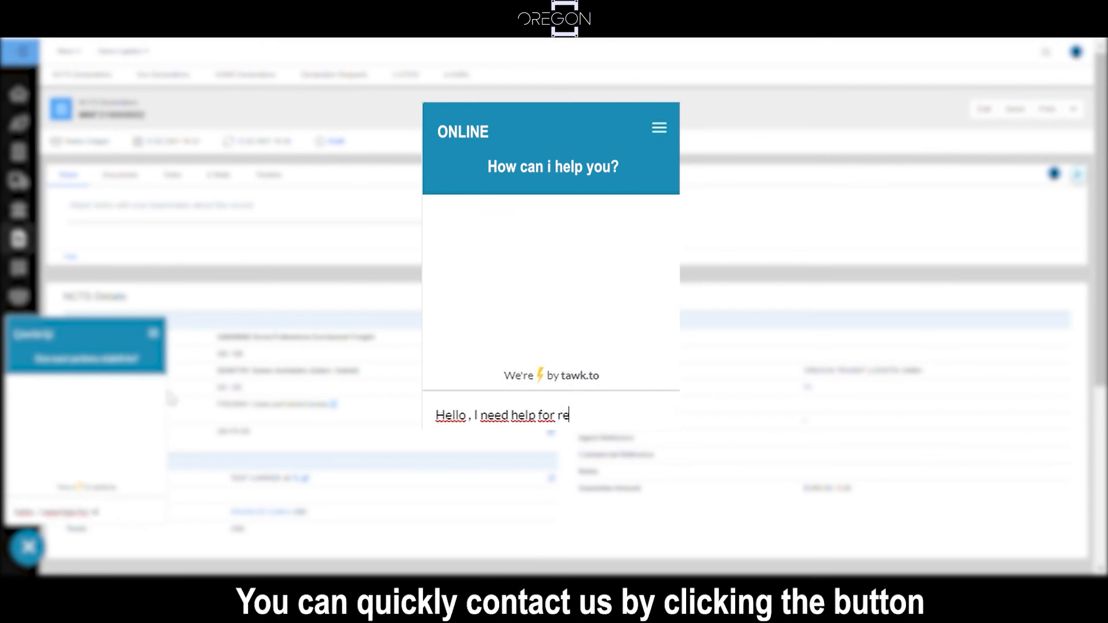
text(f .)
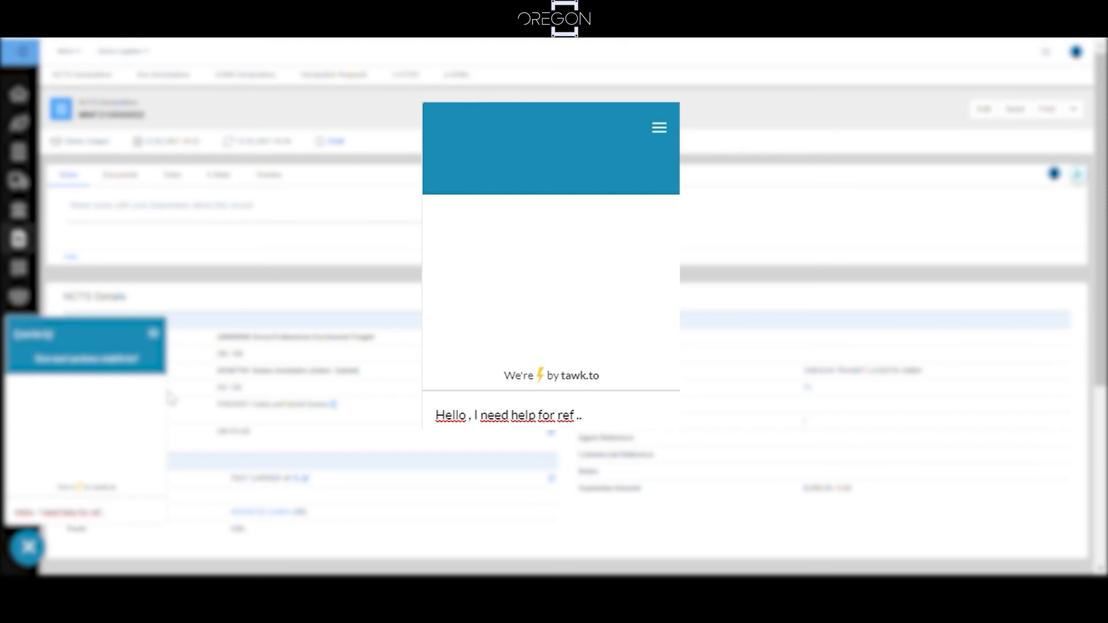
text(.)
key(Return)
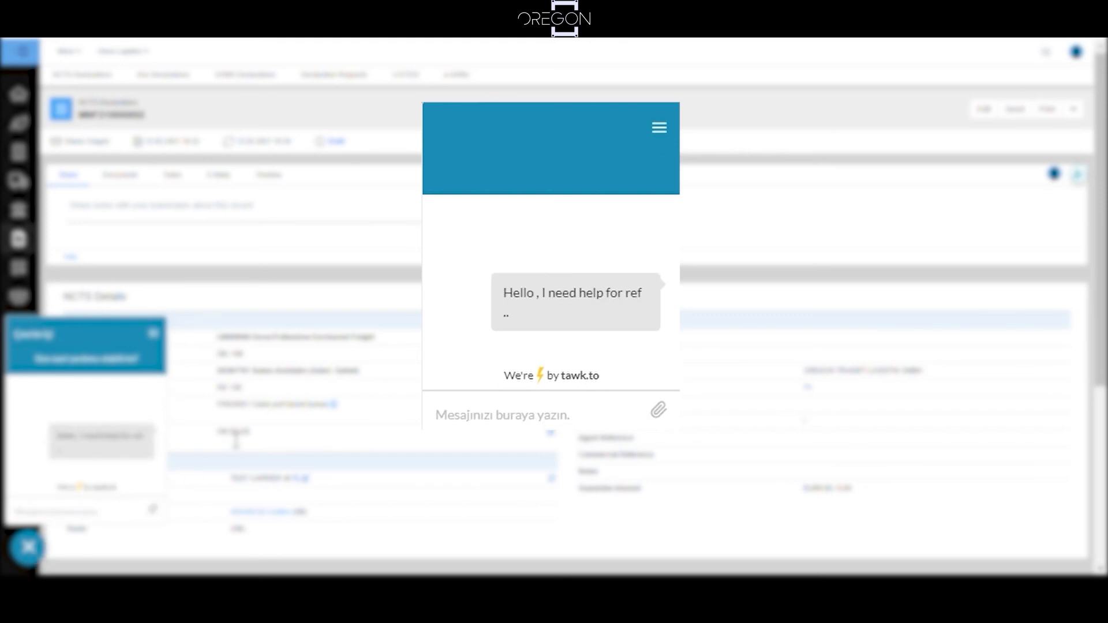